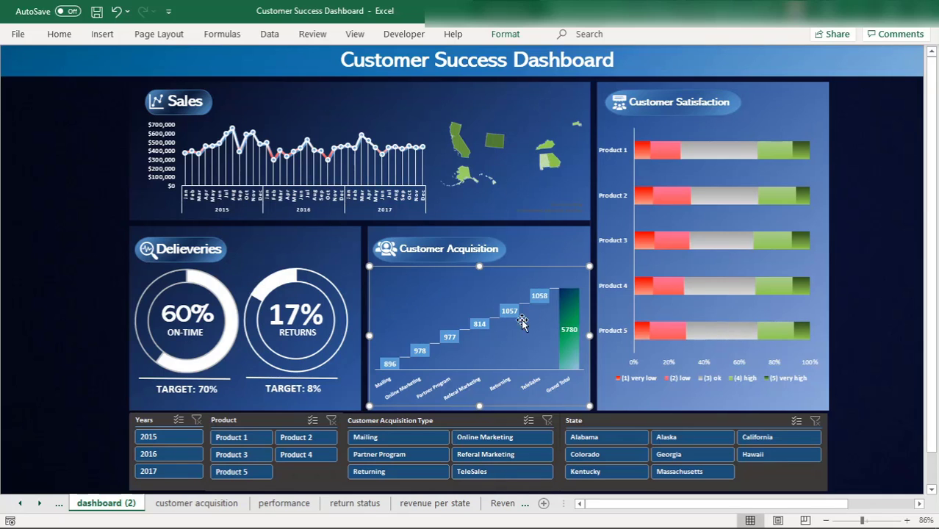
# Filter the dashboard with its slicers to year 2015, Product 1, the Mailing acquisition type and the state Alabama.
pyautogui.moveTo(680, 150)
pyautogui.click(105, 121)
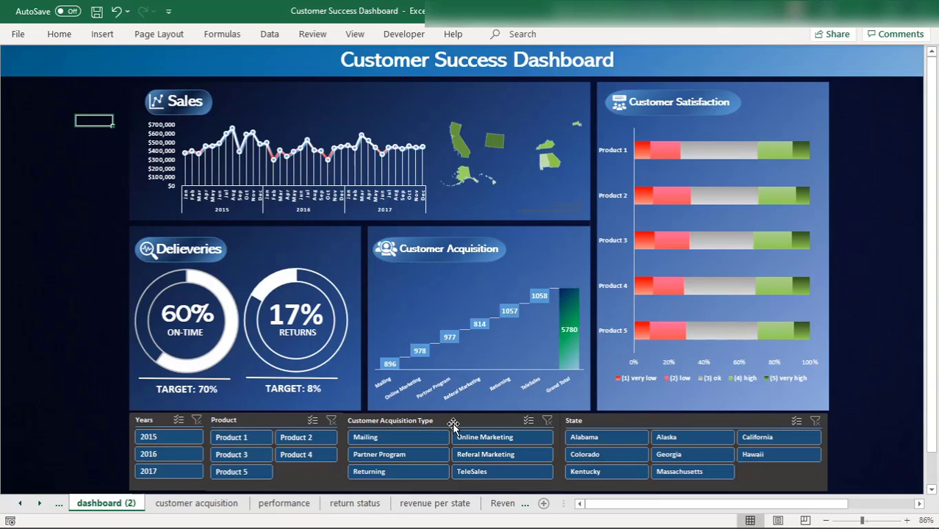
pyautogui.click(164, 438)
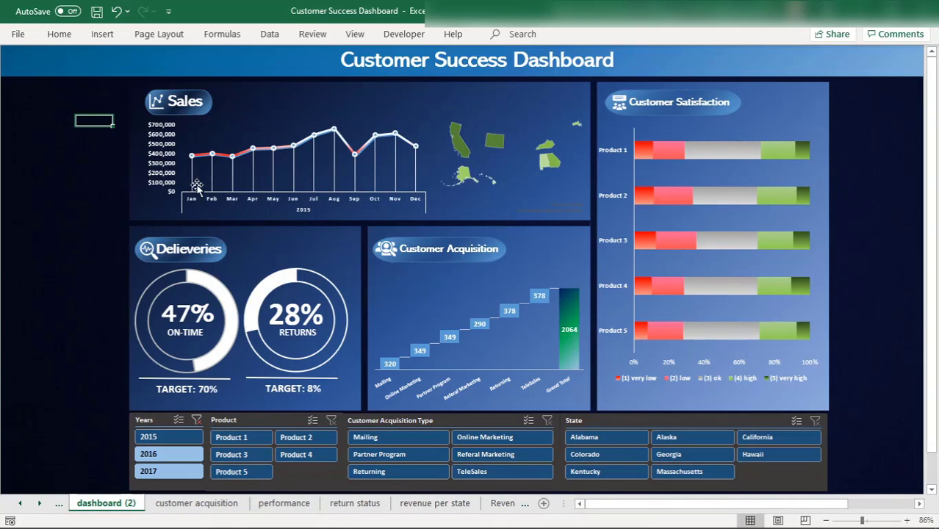
pyautogui.click(242, 439)
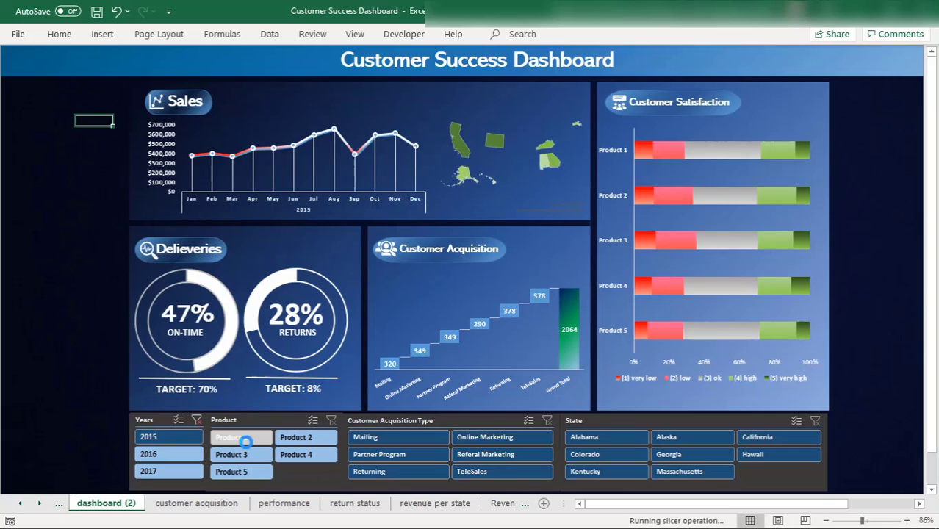
pyautogui.click(403, 437)
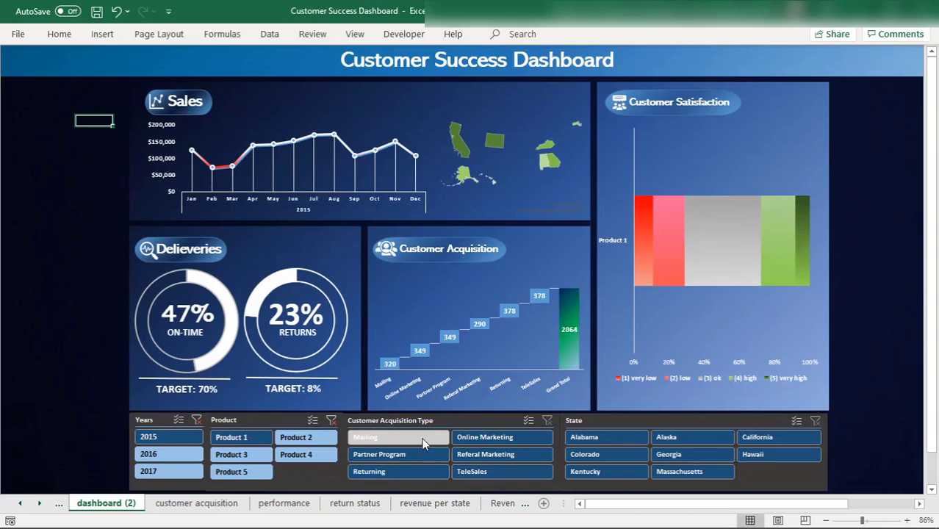
pyautogui.click(622, 439)
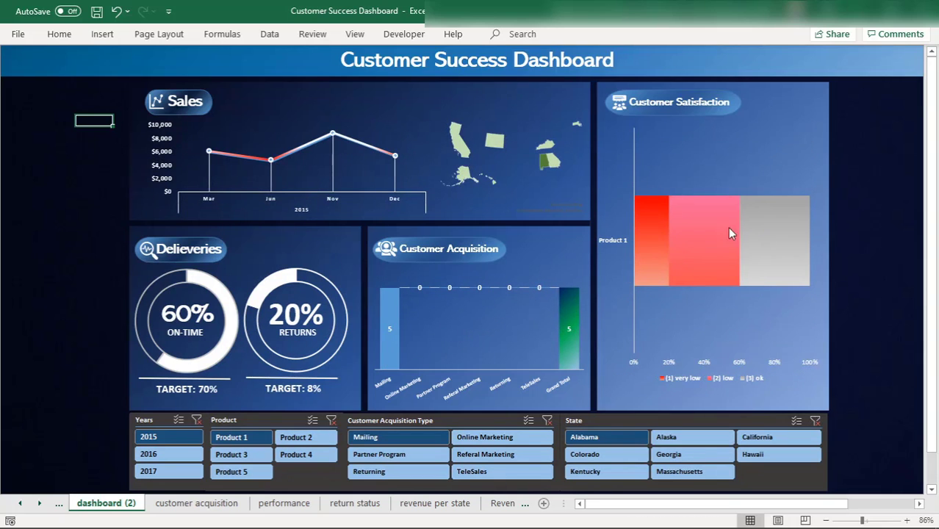
# Clear the Years, Product, Customer Acquisition Type and State slicer filters.
pyautogui.click(196, 420)
pyautogui.click(331, 420)
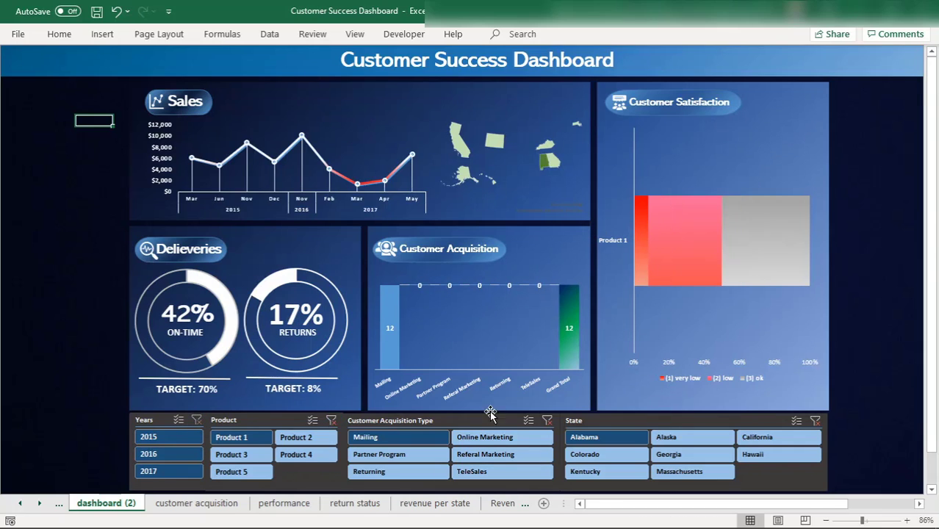
pyautogui.click(548, 420)
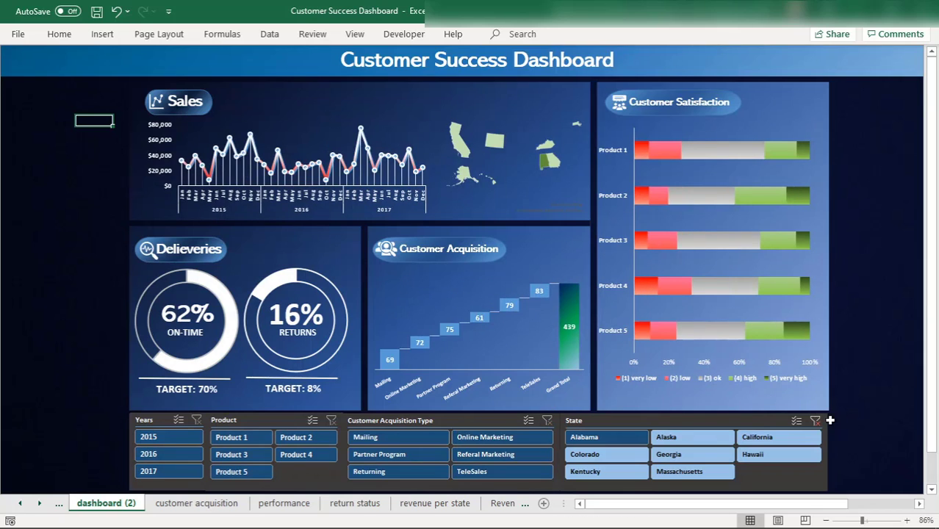
pyautogui.click(814, 422)
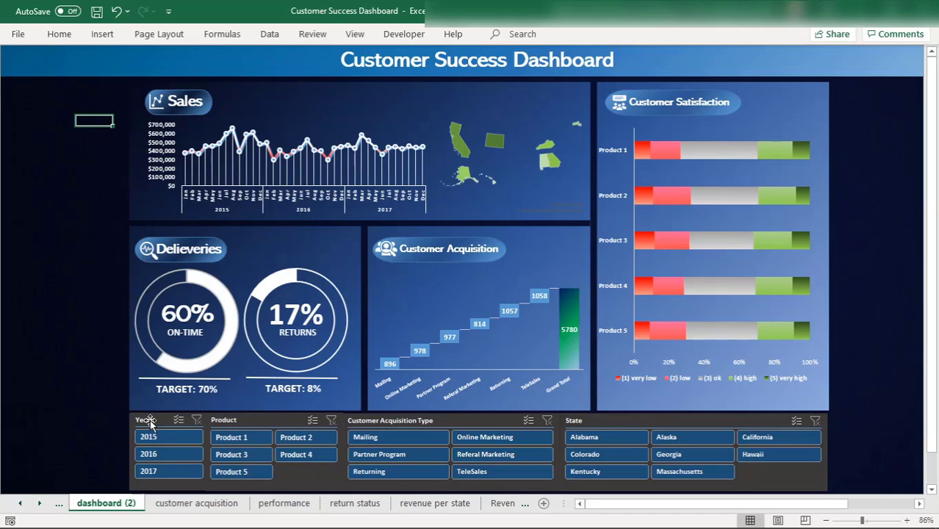
# Filter the dashboard by year 2015, by 2016 and again by 2015, and clear the Years filter.
pyautogui.click(165, 437)
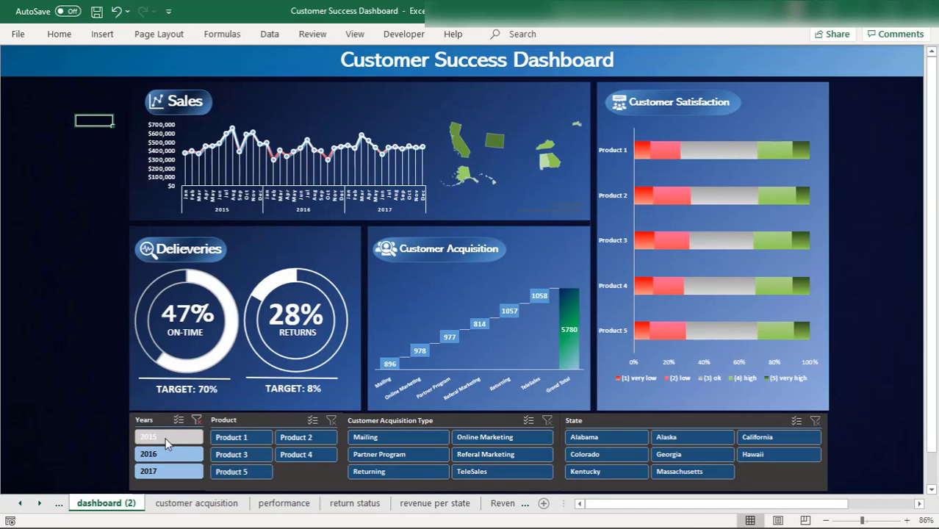
pyautogui.click(163, 453)
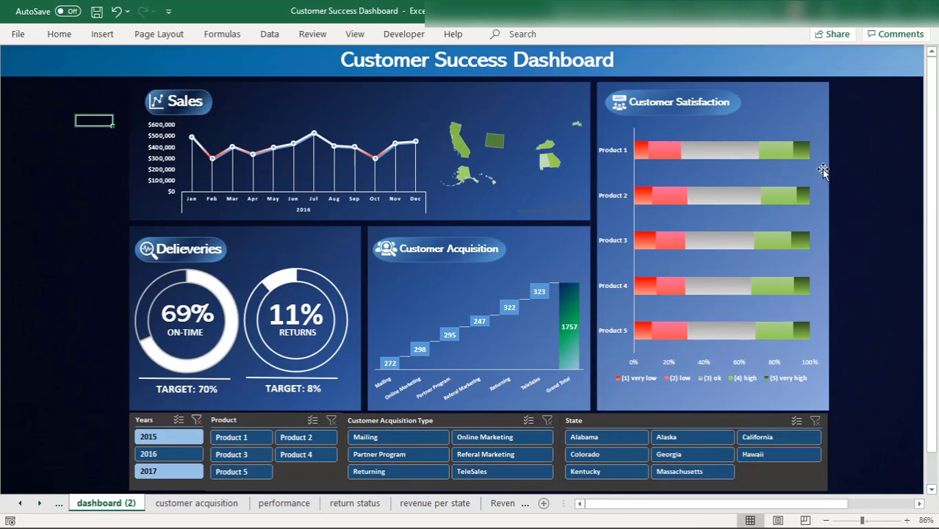
pyautogui.click(164, 435)
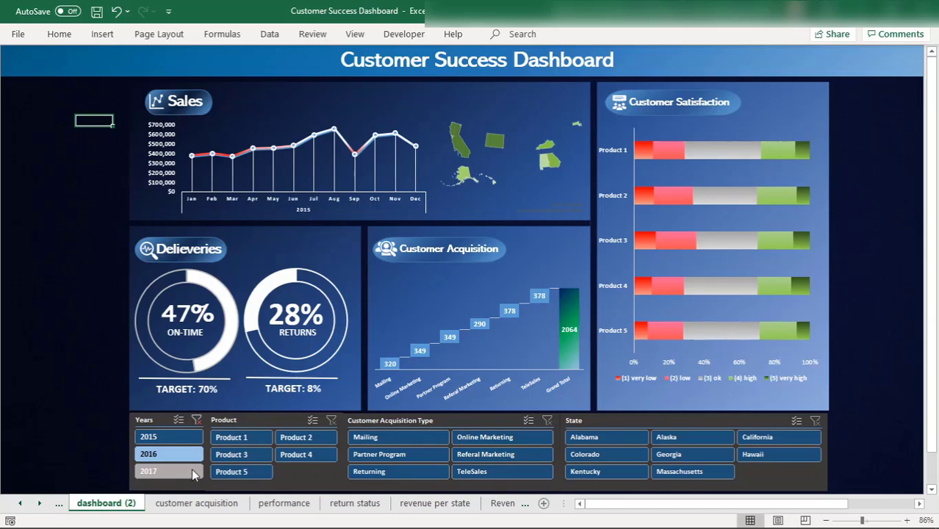
pyautogui.click(197, 421)
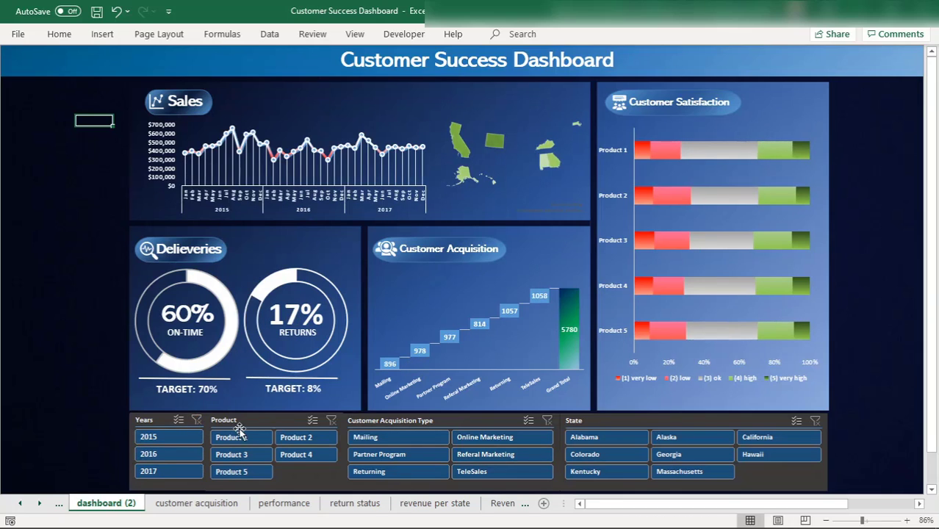
# Filter the dashboard by Product 1 and by Product 2, and clear the Product filter.
pyautogui.click(252, 439)
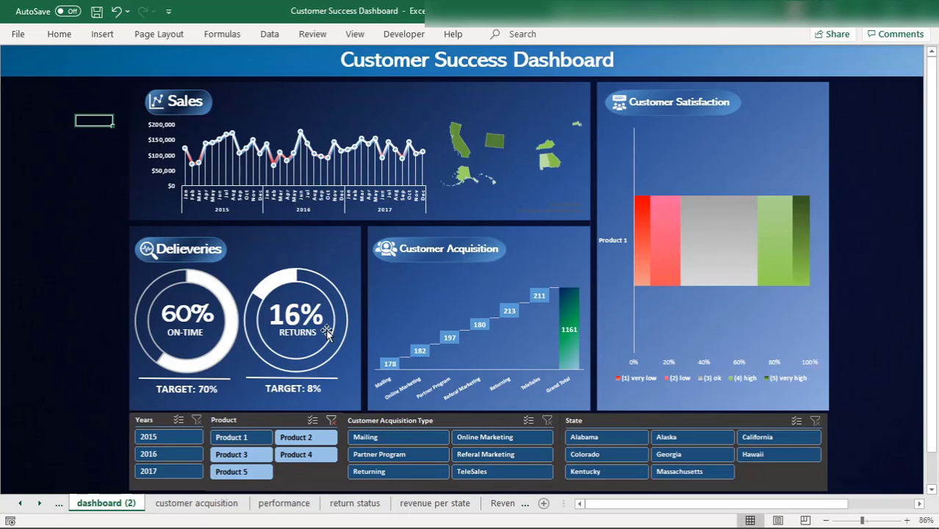
pyautogui.click(306, 440)
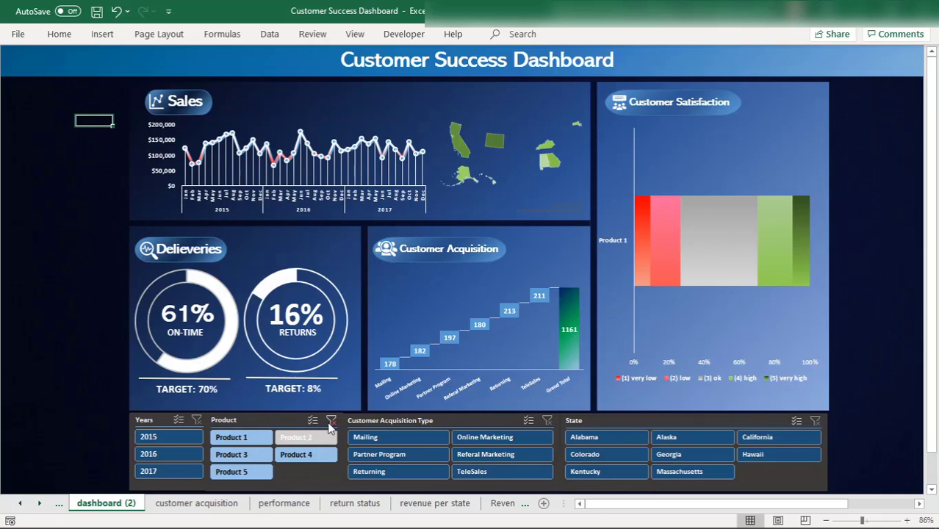
pyautogui.click(331, 421)
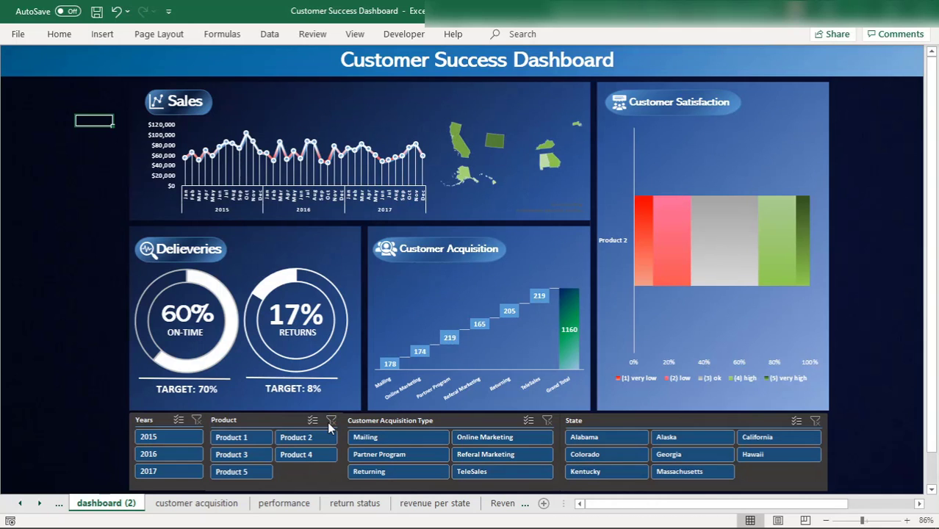
# Filter the dashboard to the Mailing acquisition type, inspect the sales map, and clear that filter.
pyautogui.click(391, 438)
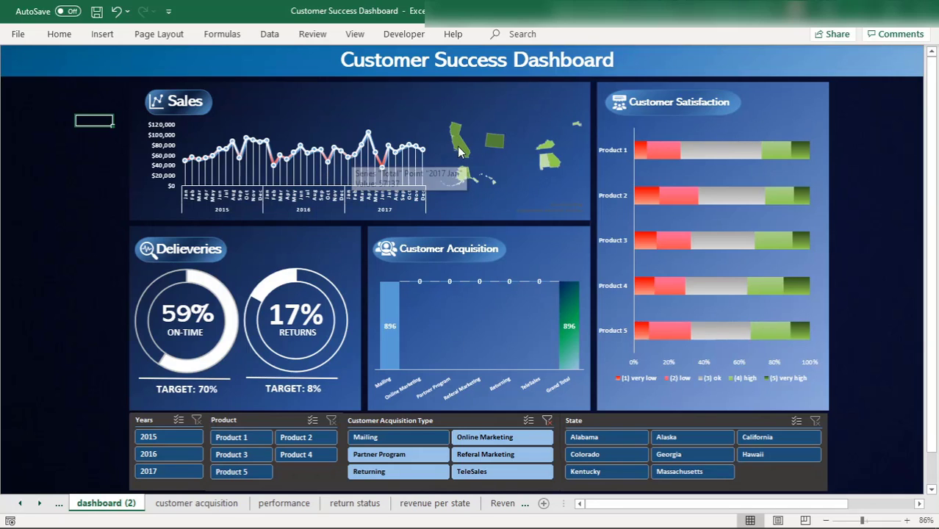
pyautogui.moveTo(495, 147)
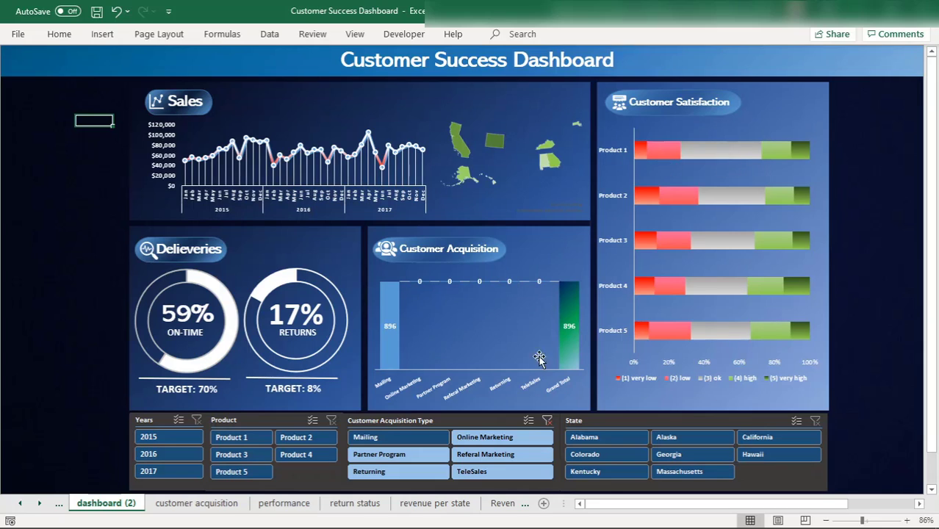
pyautogui.click(547, 420)
# Filter the dashboard by Alaska and by California, and clear the State filter.
pyautogui.click(681, 439)
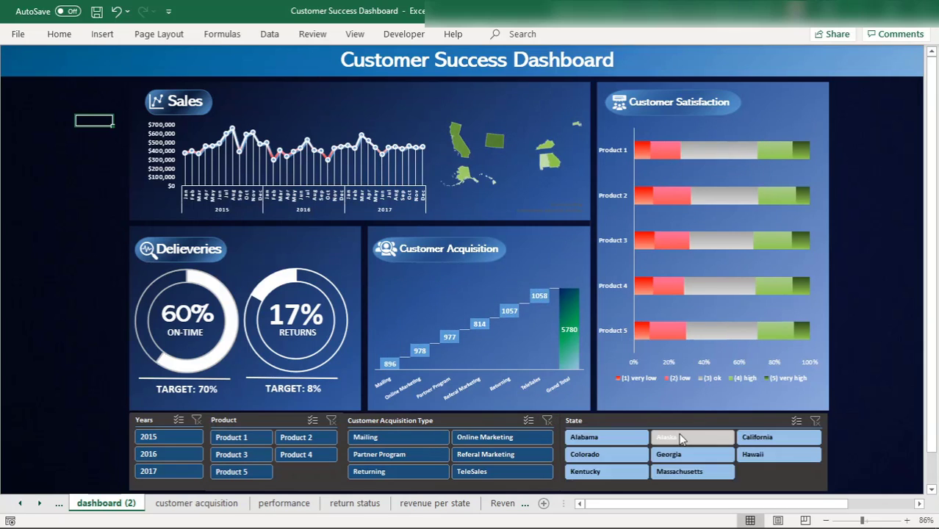
pyautogui.click(771, 441)
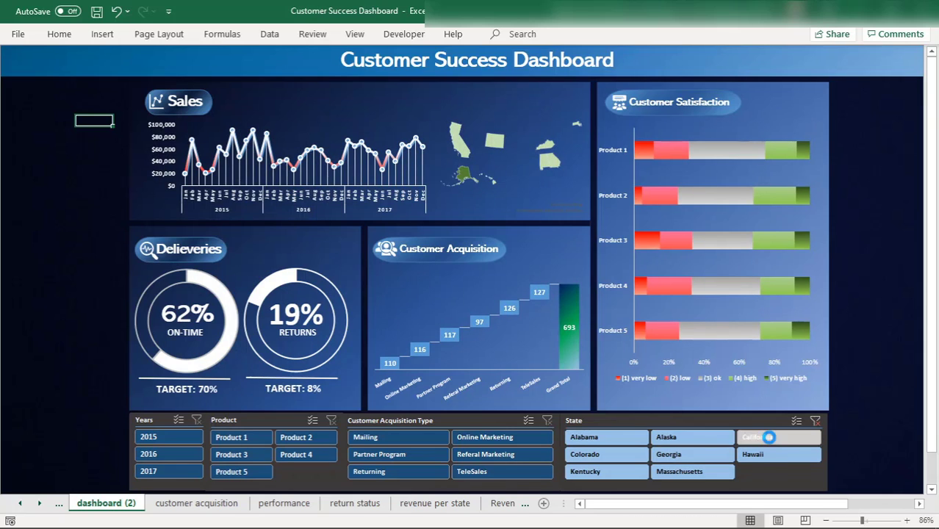
pyautogui.click(812, 422)
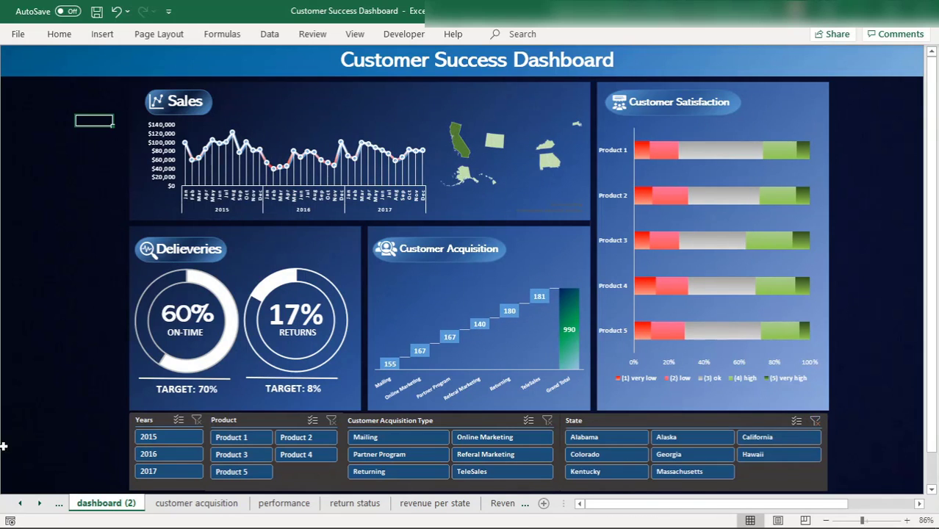
# Combine slicer filters for year 2015, Product 2, the Mailing acquisition type and the state Alabama.
pyautogui.click(180, 438)
pyautogui.click(294, 438)
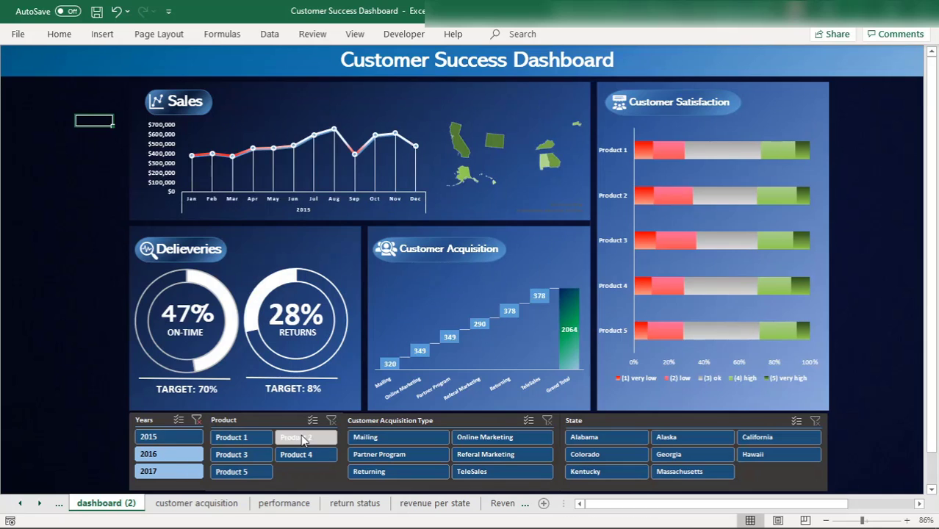
pyautogui.click(405, 439)
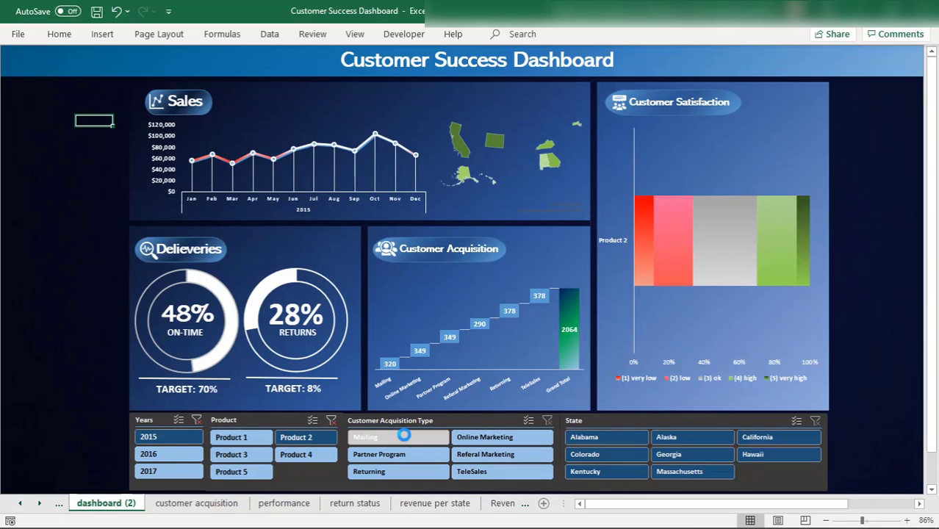
pyautogui.click(632, 436)
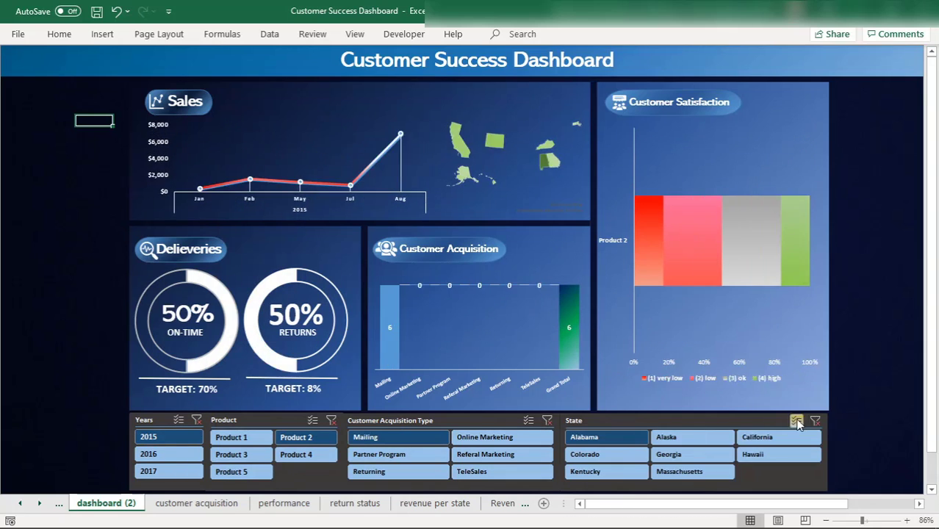
# Remove all four slicer filters so the dashboard covers every state, acquisition type, product and year.
pyautogui.click(815, 421)
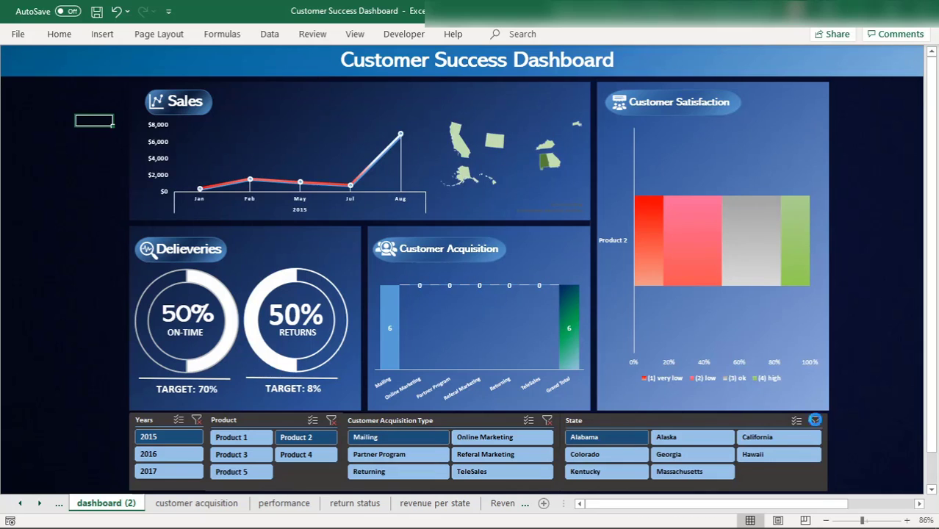
pyautogui.click(547, 421)
pyautogui.click(332, 421)
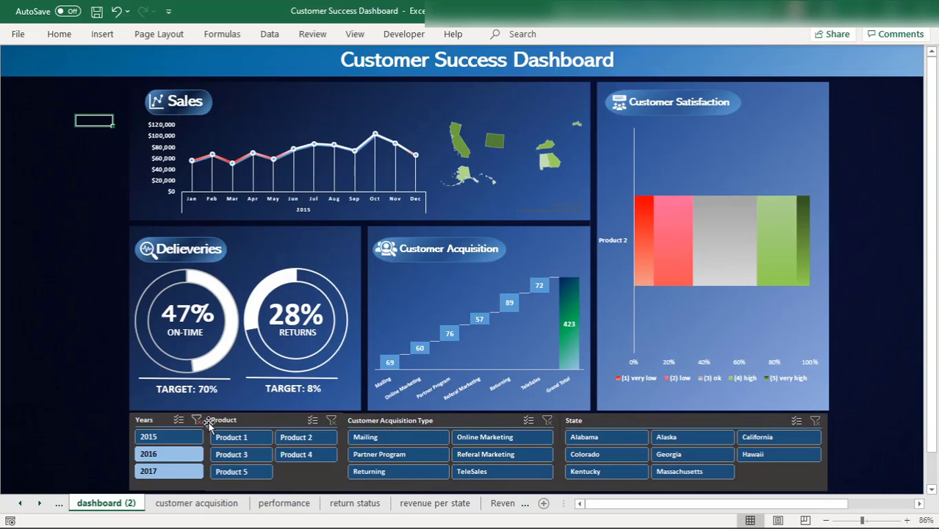
pyautogui.click(196, 419)
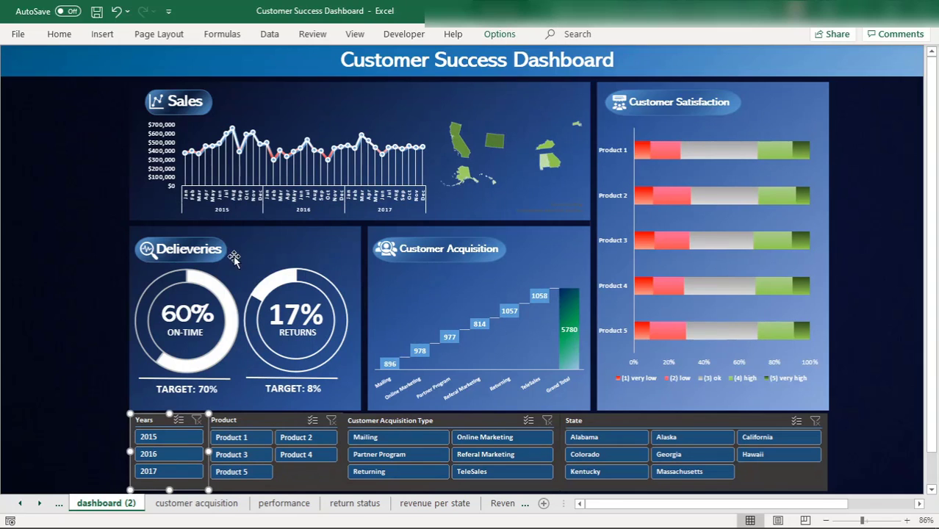
# Switch to the workbook "Customer Success Dashboard - Urdu Version" and select the Sales line chart on the dashboard sheet.
pyautogui.click(693, 515)
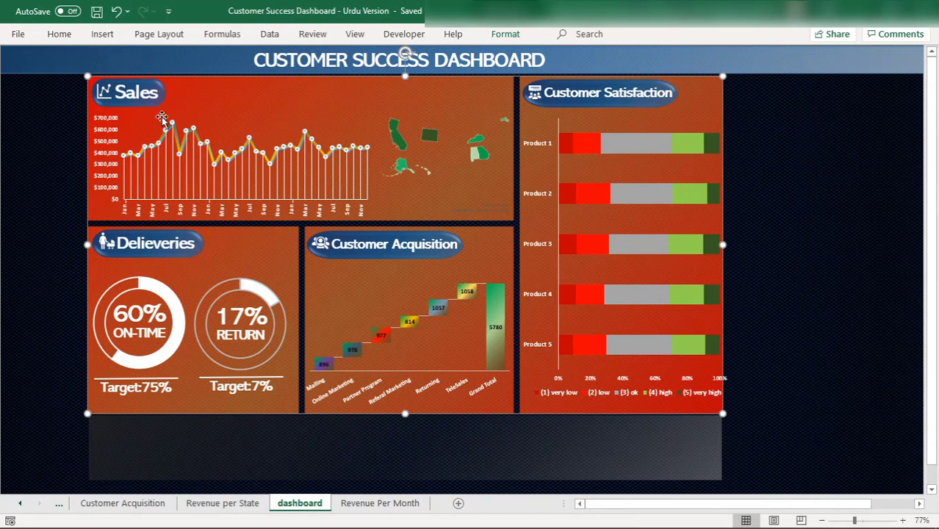
pyautogui.click(222, 156)
pyautogui.click(235, 117)
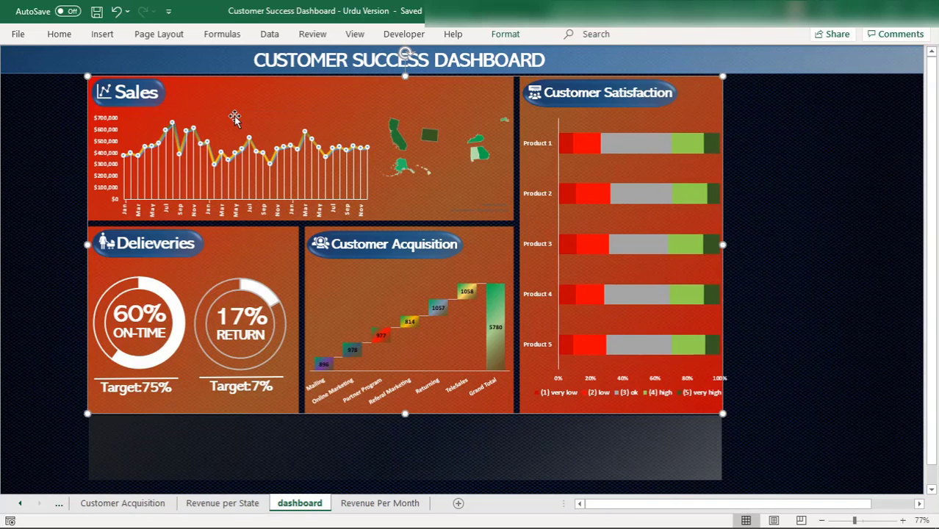
pyautogui.click(235, 124)
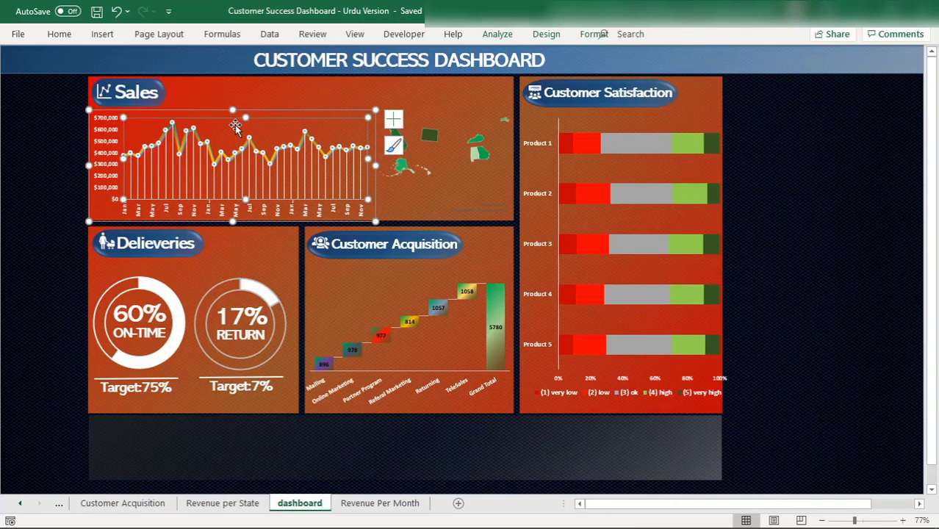
pyautogui.click(277, 115)
pyautogui.click(276, 115)
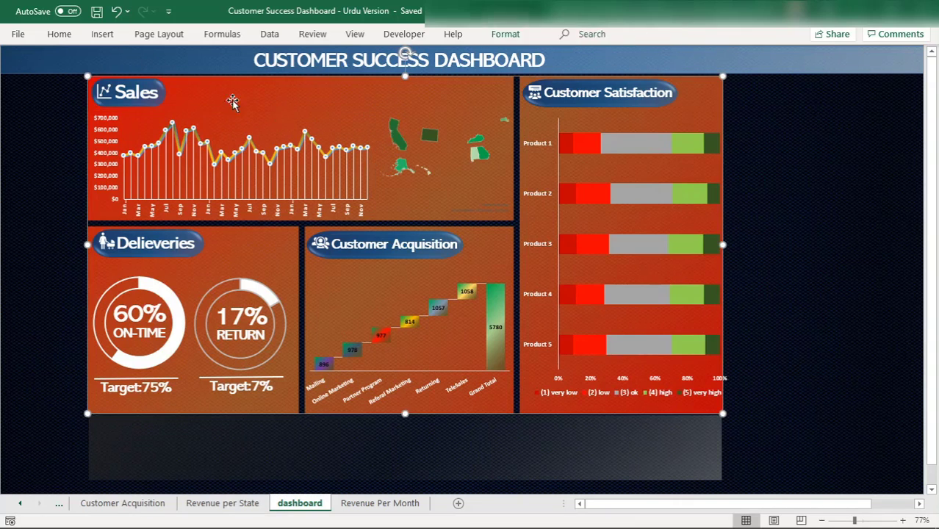
pyautogui.click(243, 117)
pyautogui.click(241, 116)
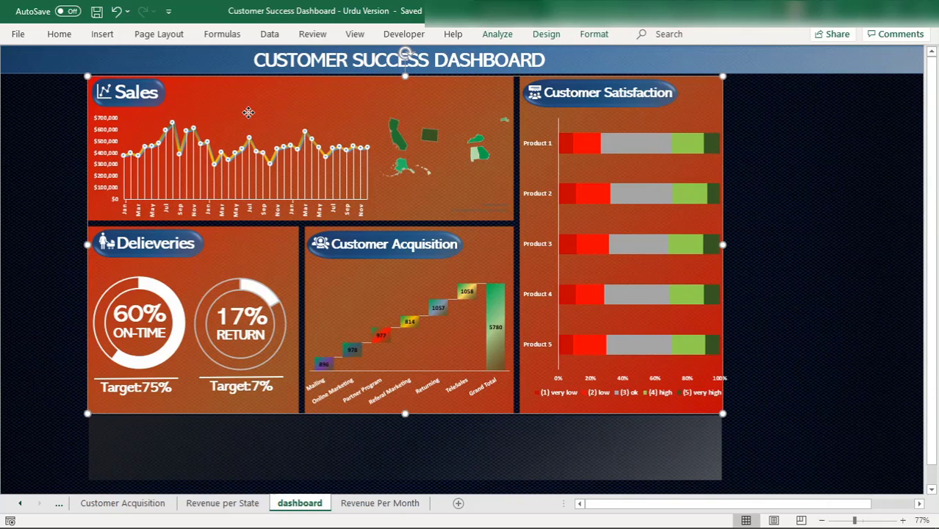
pyautogui.click(224, 120)
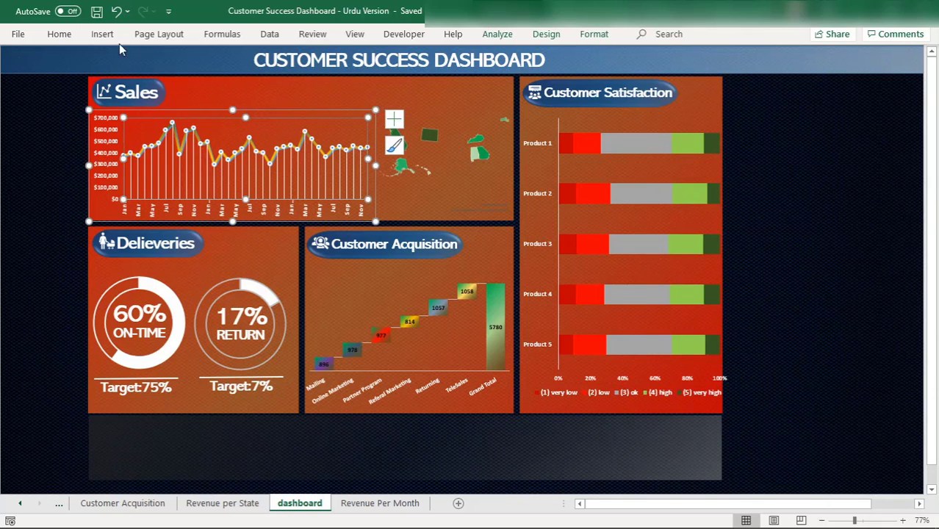
# Insert slicers for Customer Acquisition Type, State, Product and Years from the Sales line chart.
pyautogui.click(103, 35)
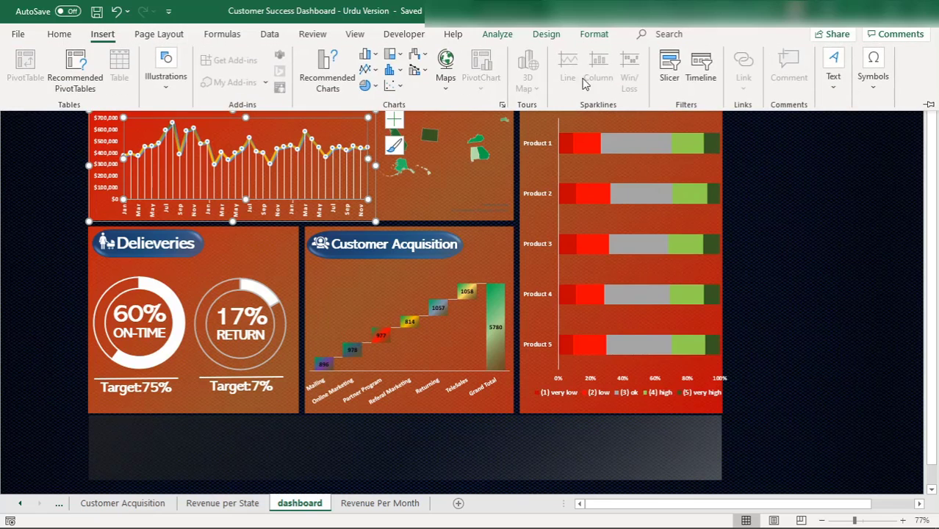
pyautogui.click(666, 70)
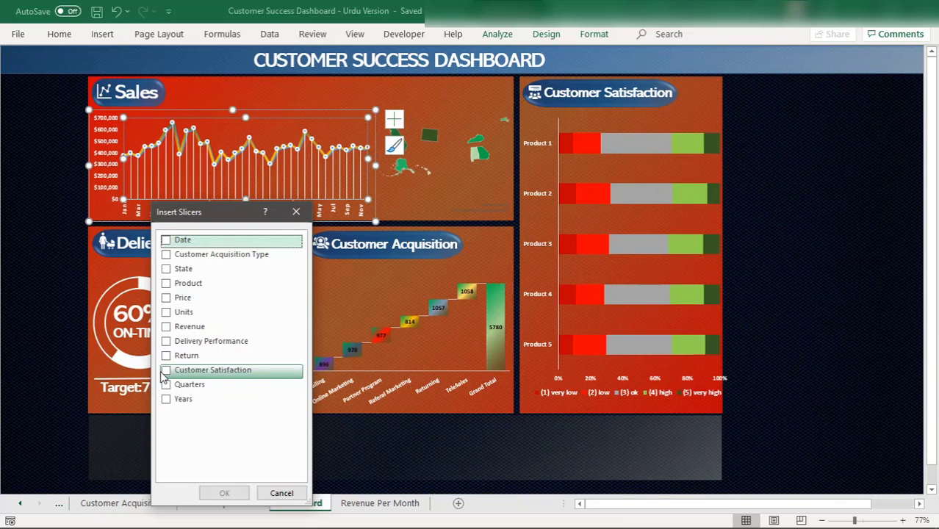
pyautogui.click(166, 399)
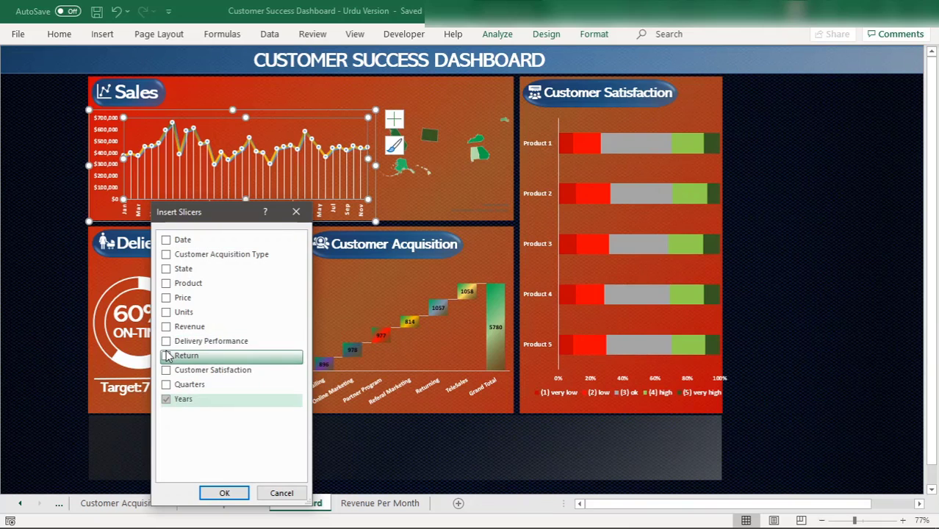
pyautogui.click(167, 283)
pyautogui.click(167, 254)
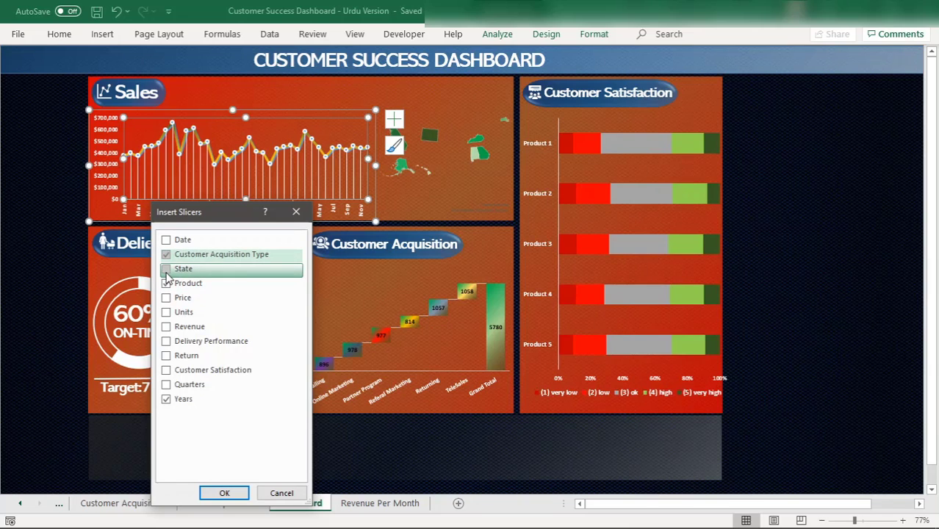
pyautogui.click(167, 269)
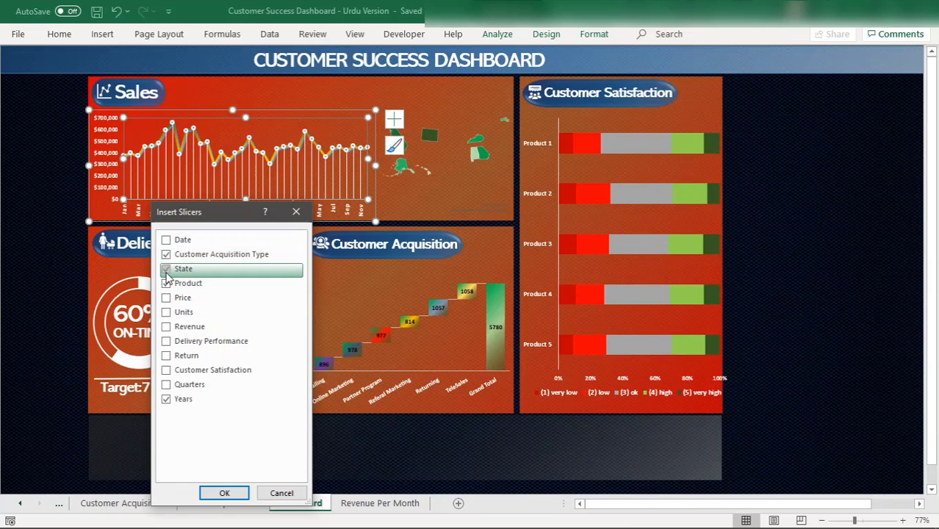
pyautogui.click(223, 493)
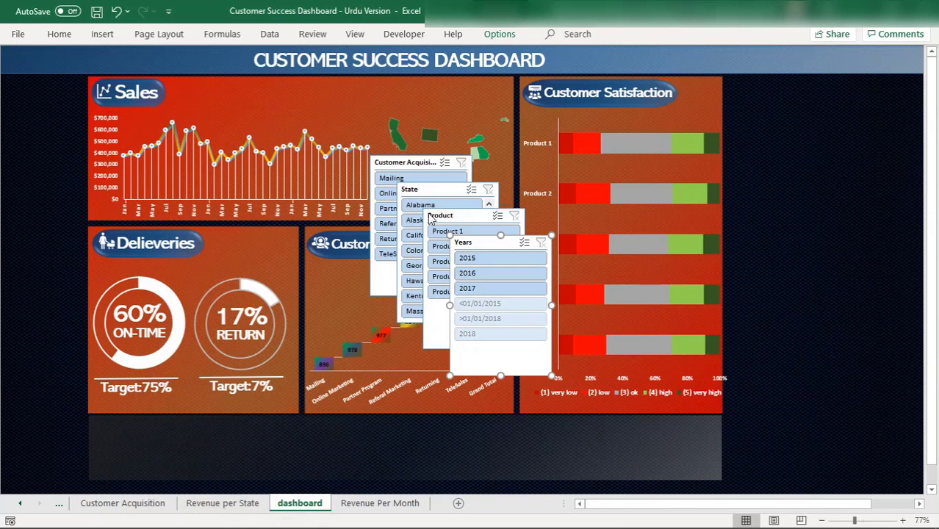
# Select all four new slicers together and move them down over the Customer Acquisition chart.
pyautogui.moveTo(387, 154); pyautogui.dragTo(342, 164)
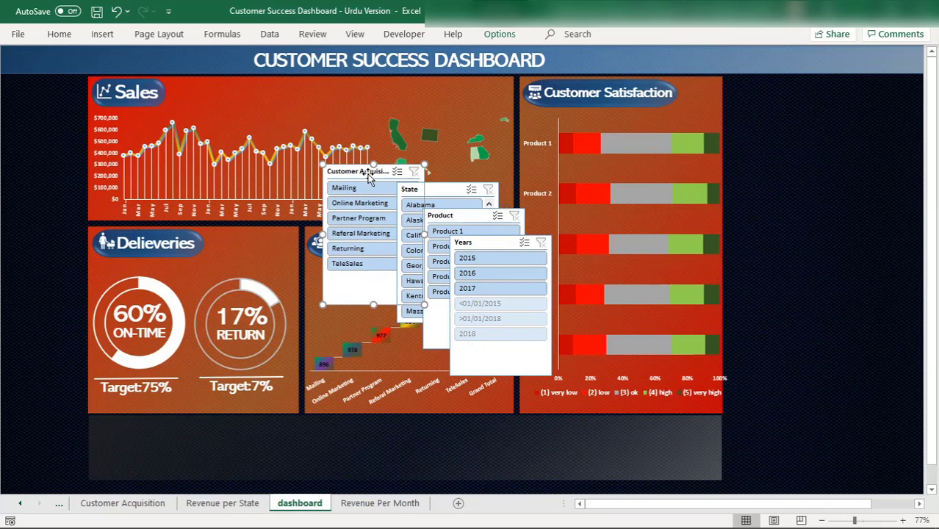
pyautogui.keyDown('ctrl'); pyautogui.click(438, 191); pyautogui.keyUp('ctrl')
pyautogui.keyDown('ctrl'); pyautogui.click(469, 216); pyautogui.keyUp('ctrl')
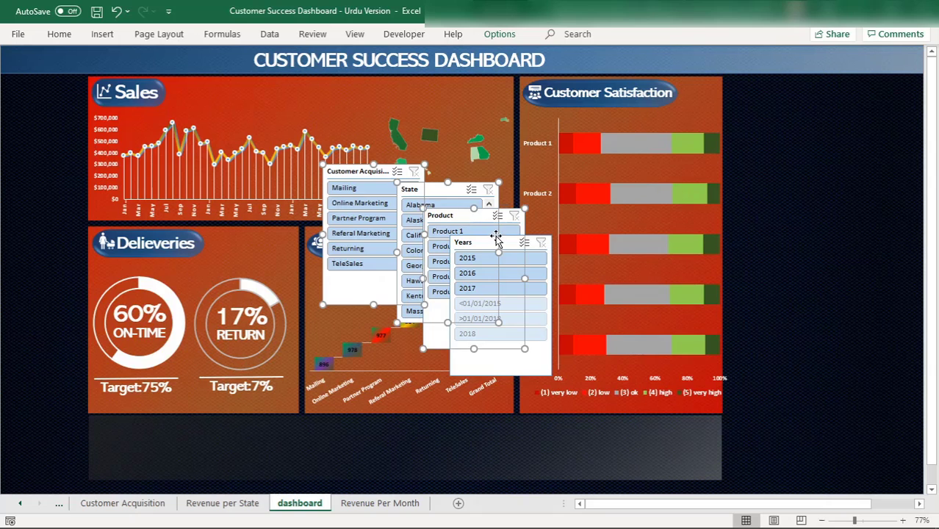
pyautogui.keyDown('ctrl'); pyautogui.click(497, 244); pyautogui.keyUp('ctrl')
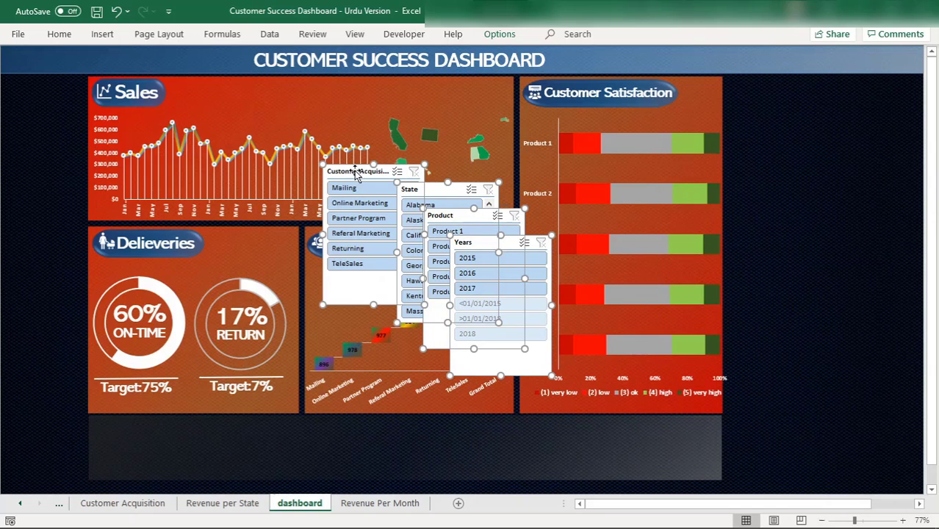
pyautogui.moveTo(360, 177); pyautogui.dragTo(396, 273)
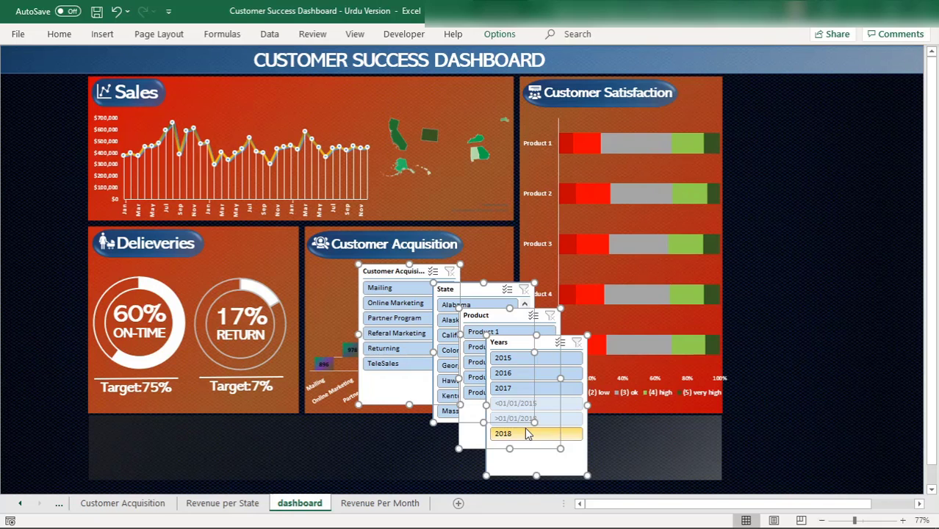
# Set all four selected slicers to hide items with no data.
pyautogui.rightClick(377, 271)
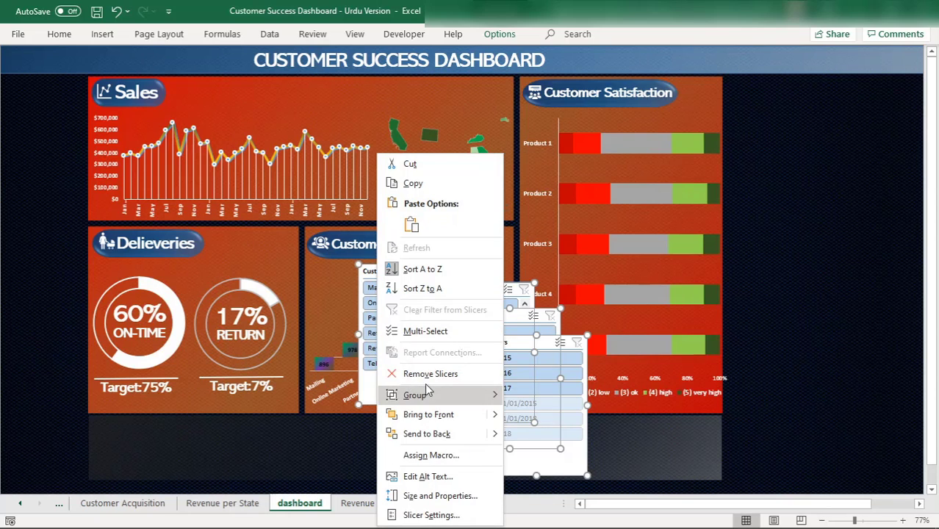
pyautogui.click(430, 515)
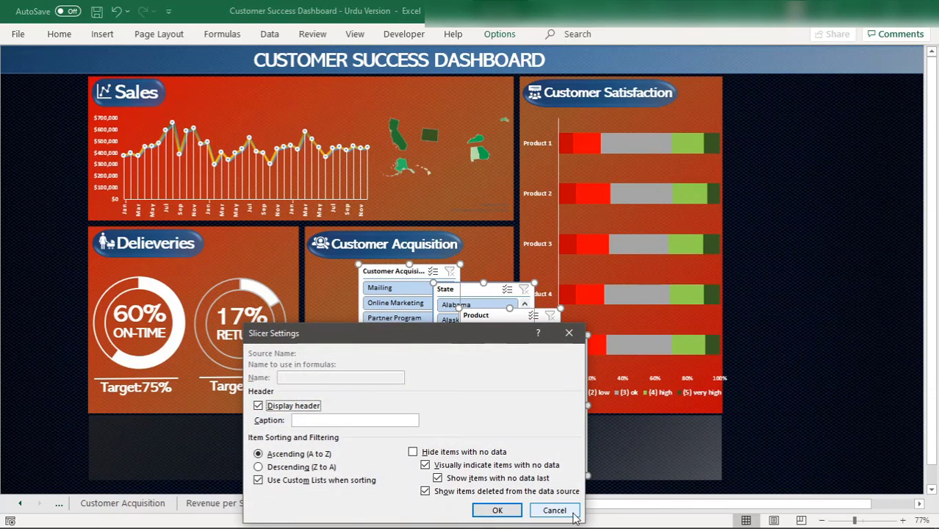
pyautogui.click(498, 510)
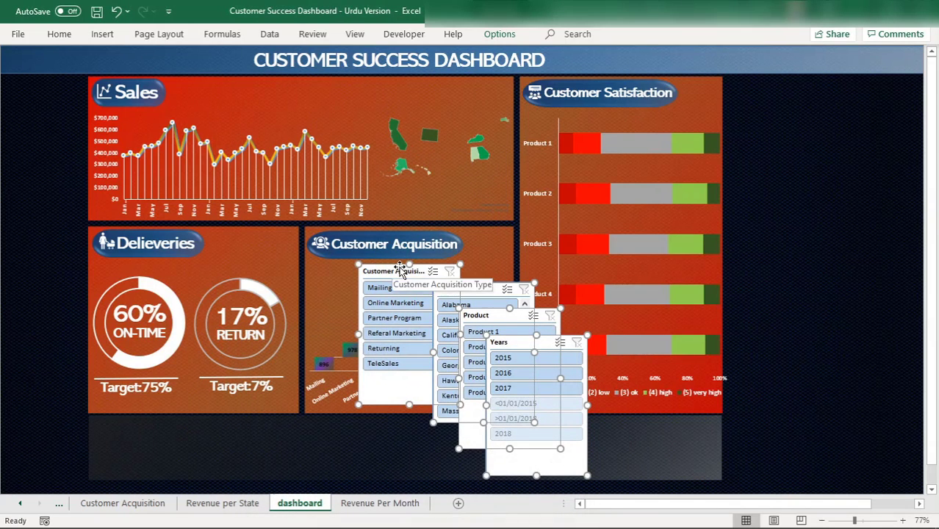
pyautogui.rightClick(399, 271)
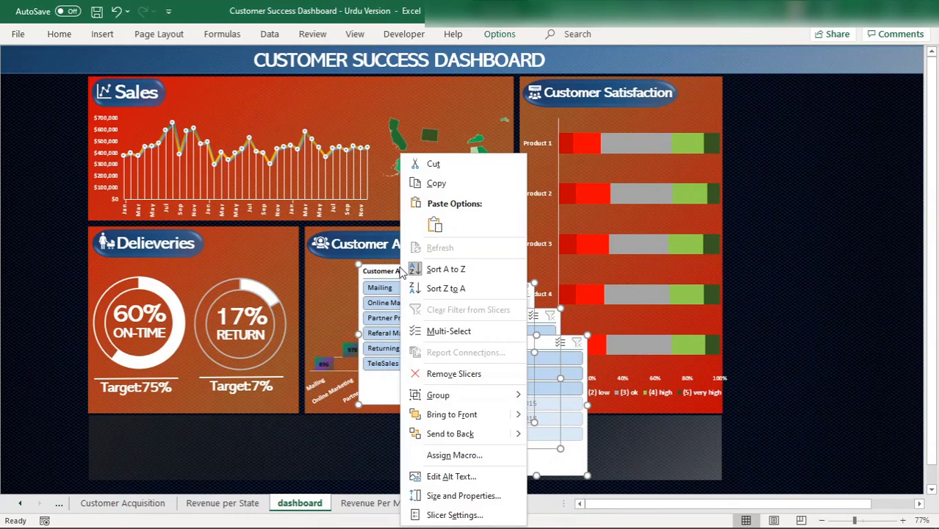
pyautogui.click(445, 514)
pyautogui.click(447, 452)
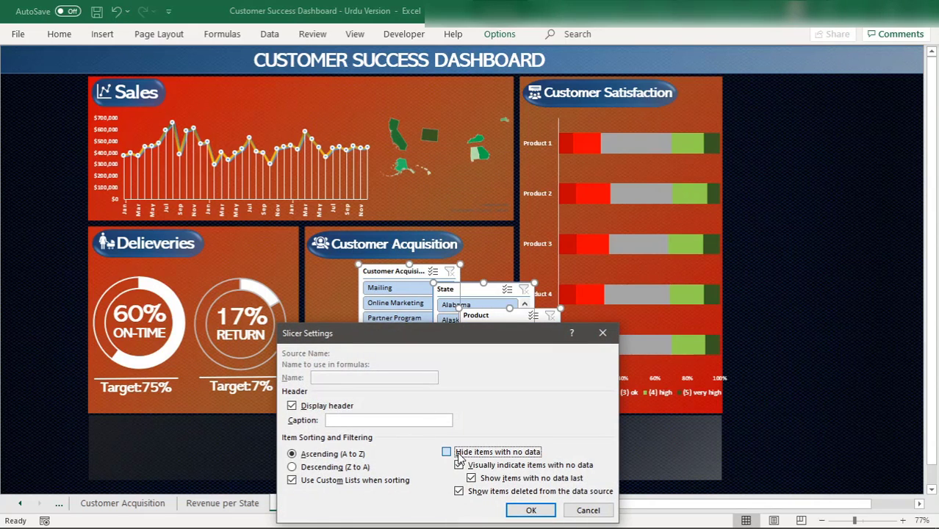
pyautogui.click(537, 513)
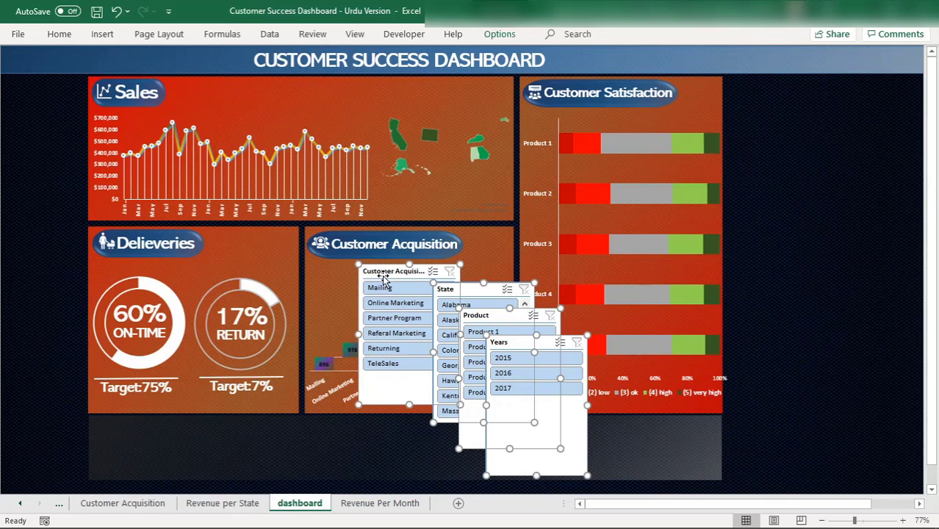
# Arrange the slicers in the empty strip below the charts in the order Years, Product, Customer Acquisition Type, State.
pyautogui.moveTo(394, 268); pyautogui.dragTo(187, 268)
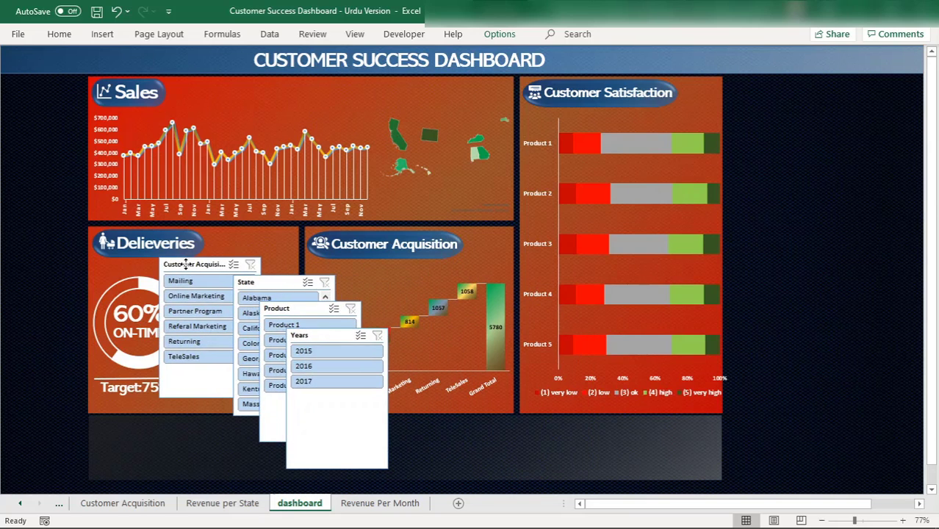
pyautogui.click(437, 439)
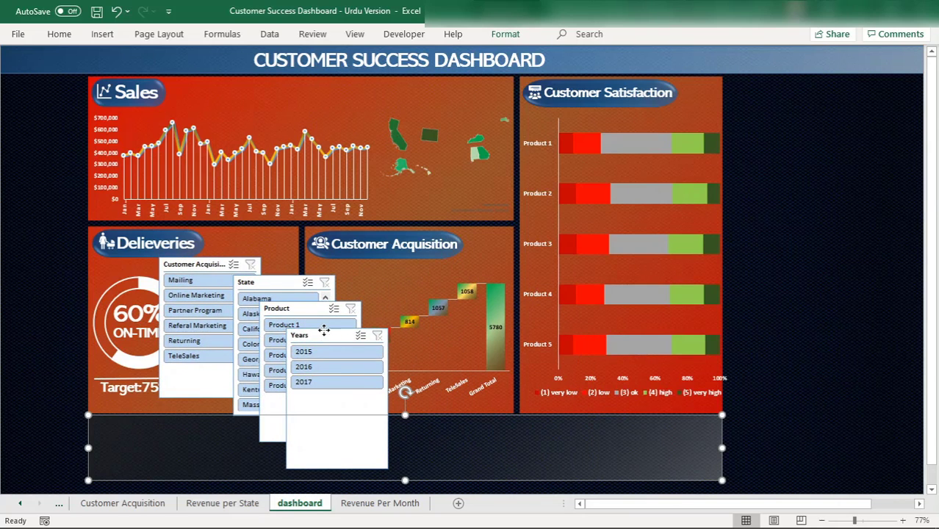
pyautogui.moveTo(324, 331); pyautogui.dragTo(130, 423)
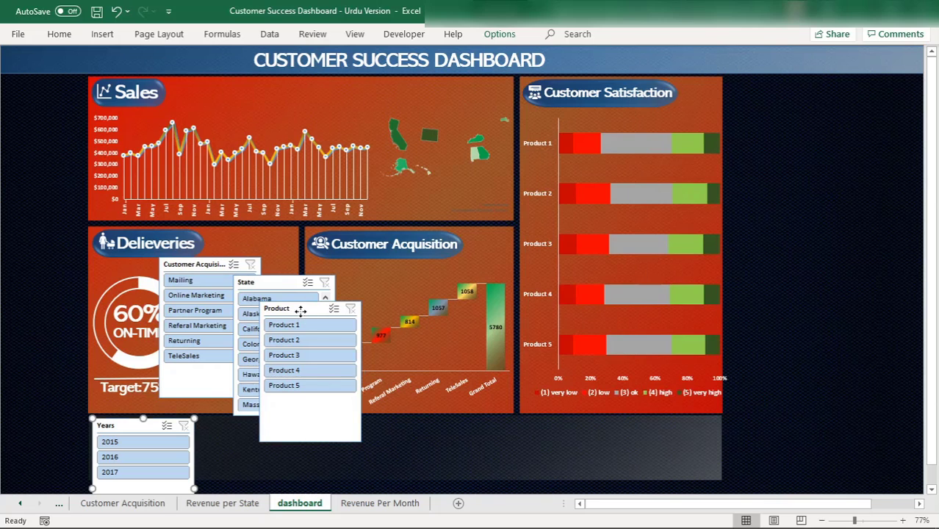
pyautogui.moveTo(301, 312); pyautogui.dragTo(242, 429)
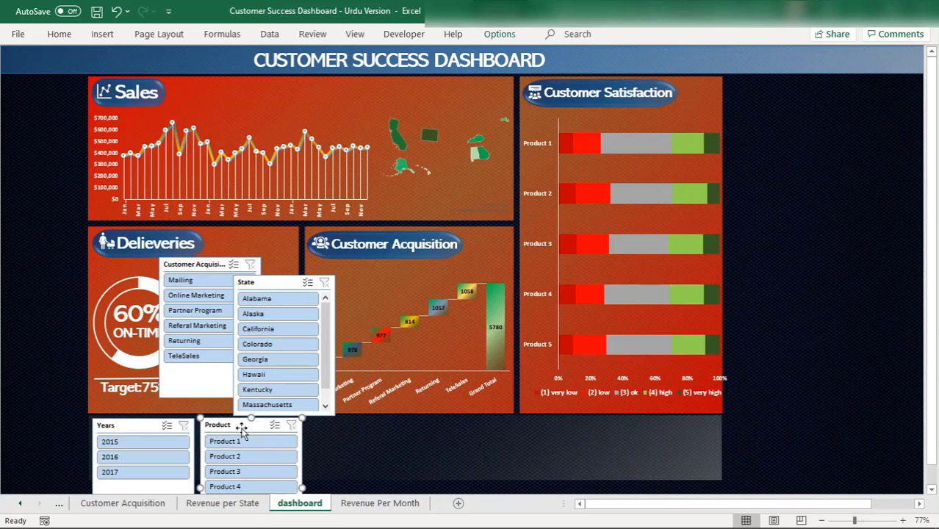
pyautogui.moveTo(295, 283); pyautogui.dragTo(555, 428)
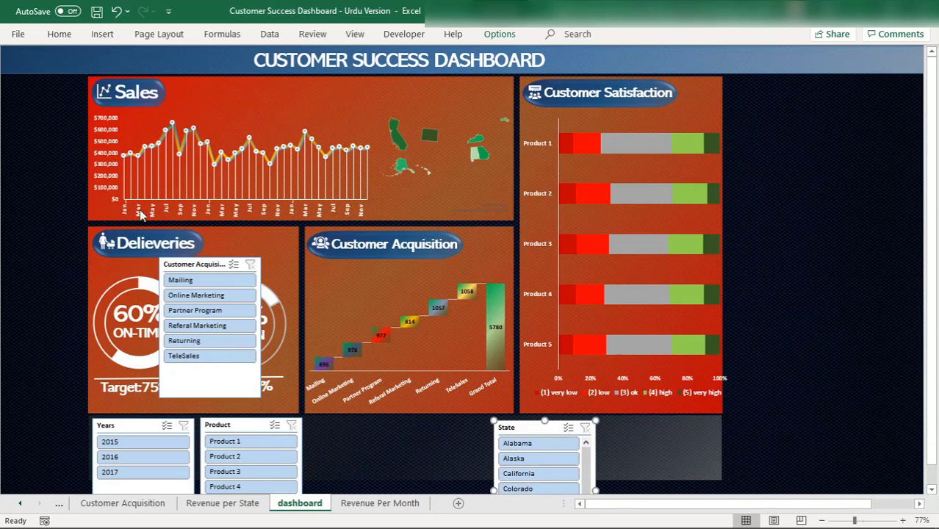
pyautogui.moveTo(178, 267); pyautogui.dragTo(345, 423)
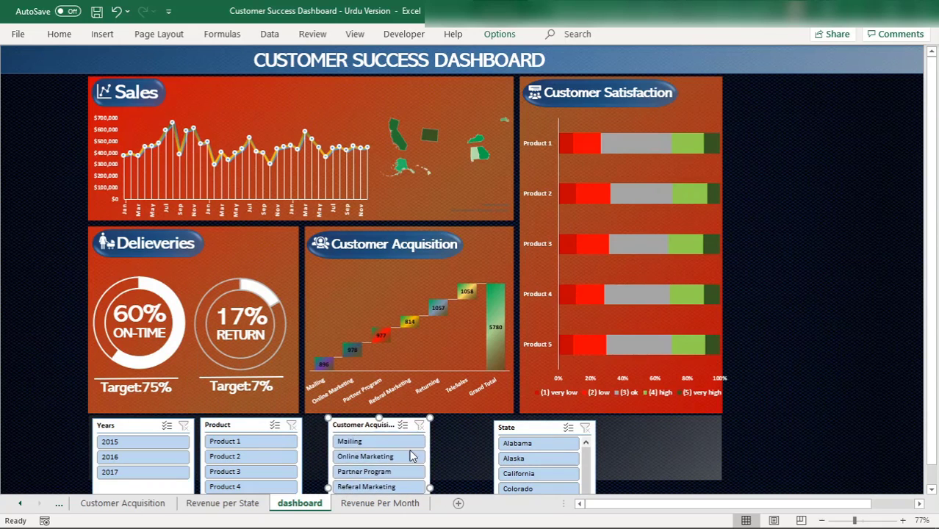
# Shrink the Years slicer to the strip's height and narrow it so its title and three year buttons still fit.
pyautogui.moveTo(928, 352); pyautogui.dragTo(927, 357)
pyautogui.click(120, 410)
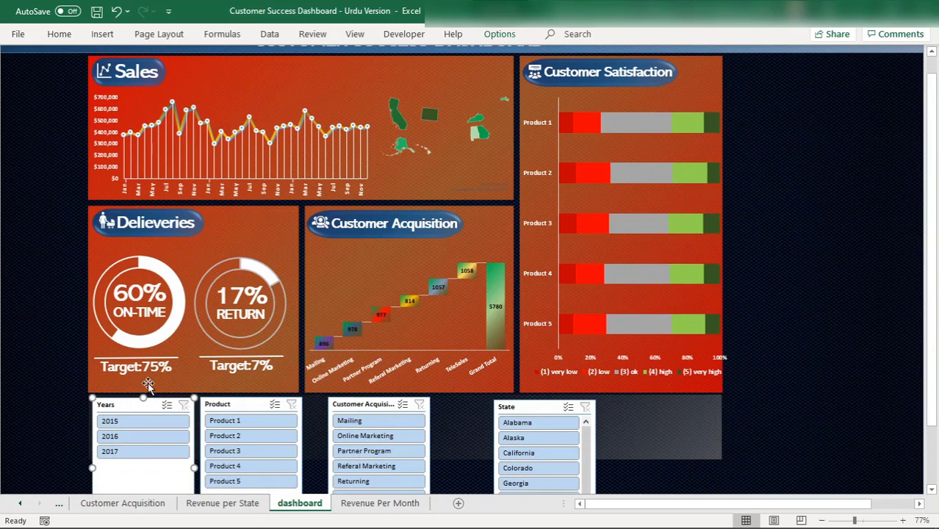
pyautogui.click(498, 37)
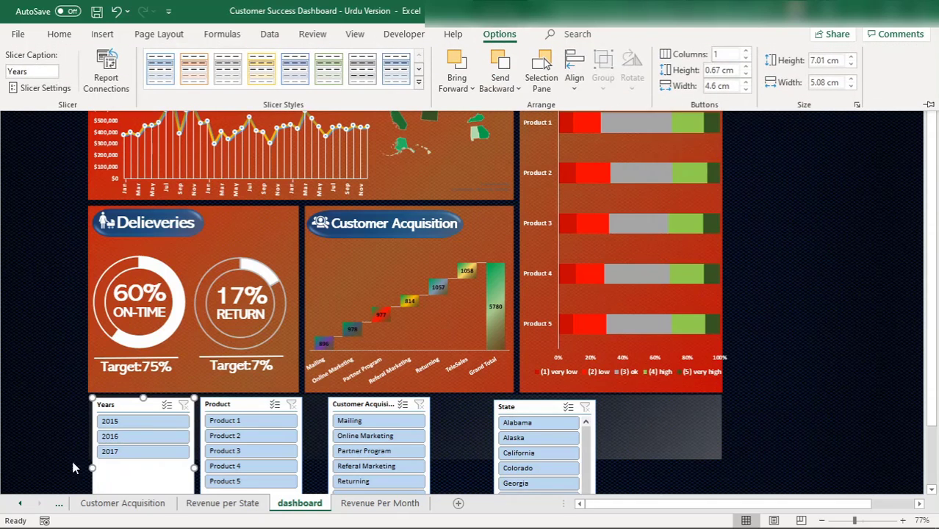
pyautogui.click(184, 466)
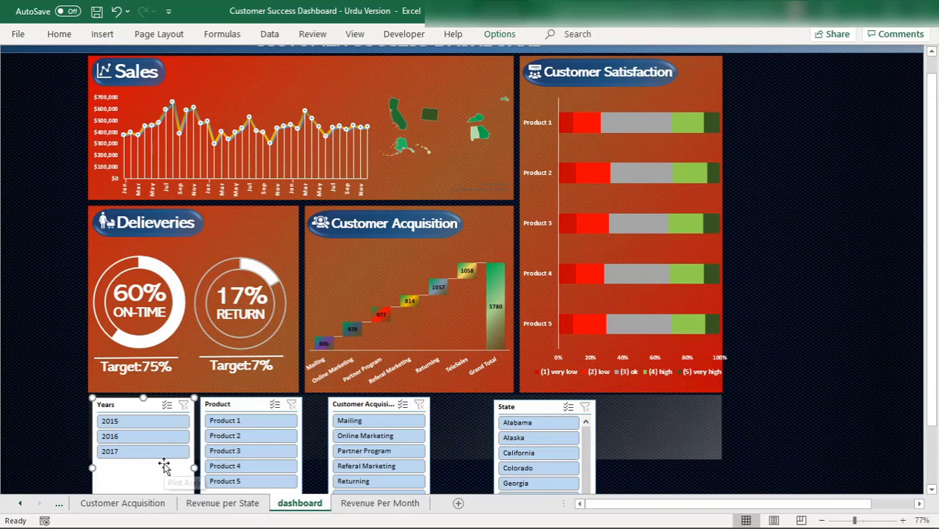
pyautogui.moveTo(191, 468); pyautogui.dragTo(135, 468)
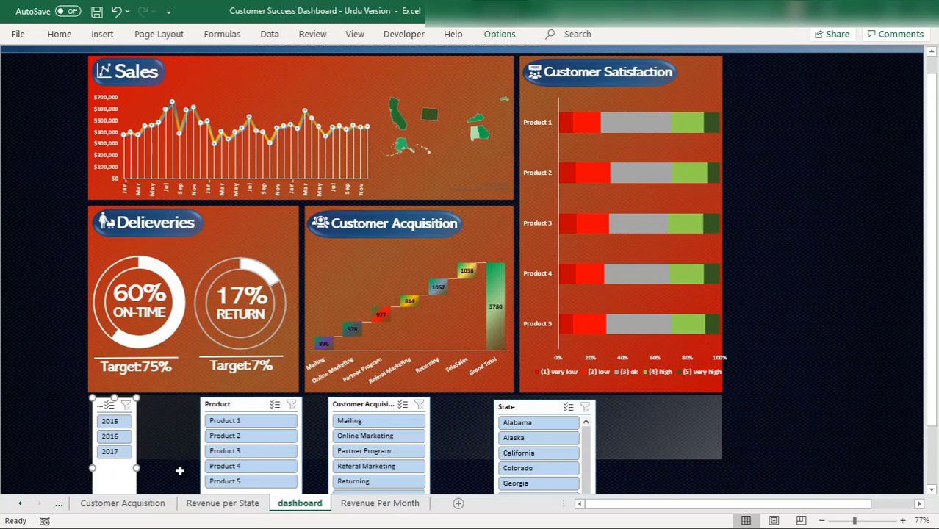
pyautogui.scroll(-2, 912, 364)
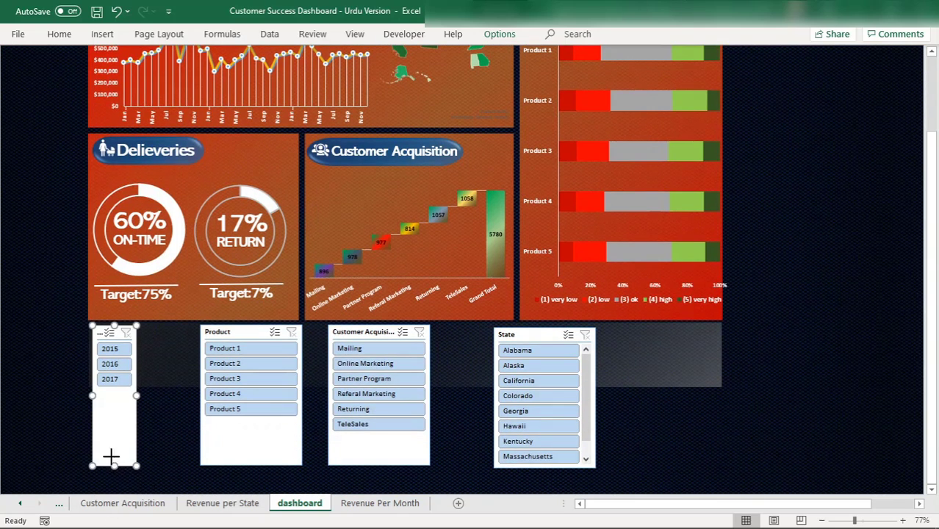
pyautogui.moveTo(108, 394); pyautogui.dragTo(110, 390)
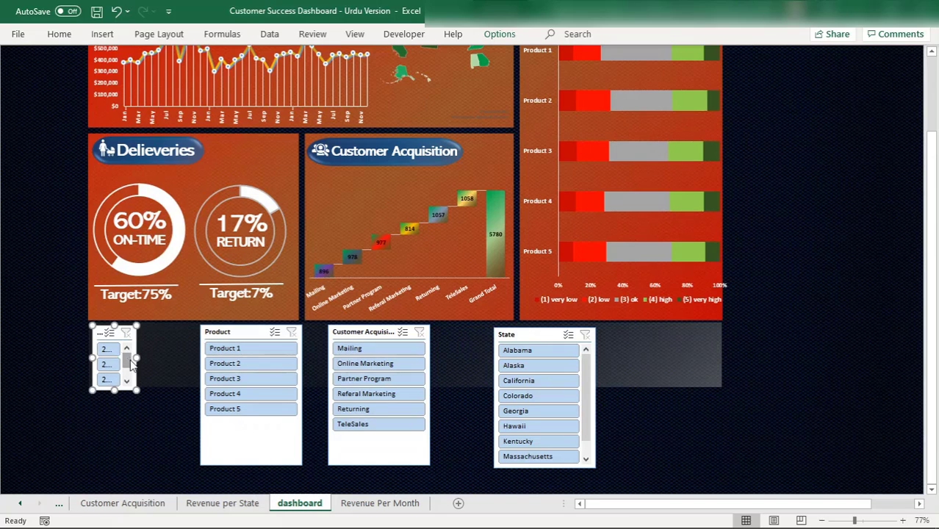
pyautogui.moveTo(137, 357); pyautogui.dragTo(147, 353)
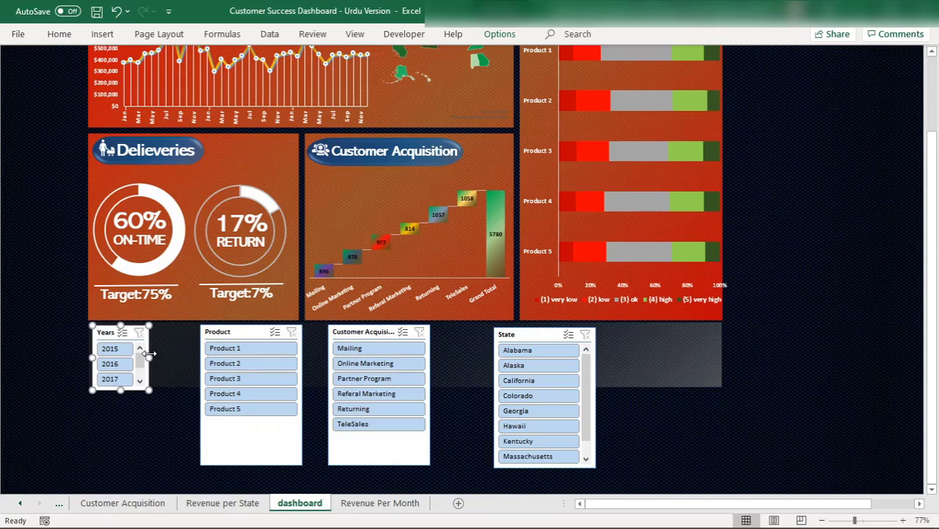
pyautogui.moveTo(148, 358); pyautogui.dragTo(158, 358)
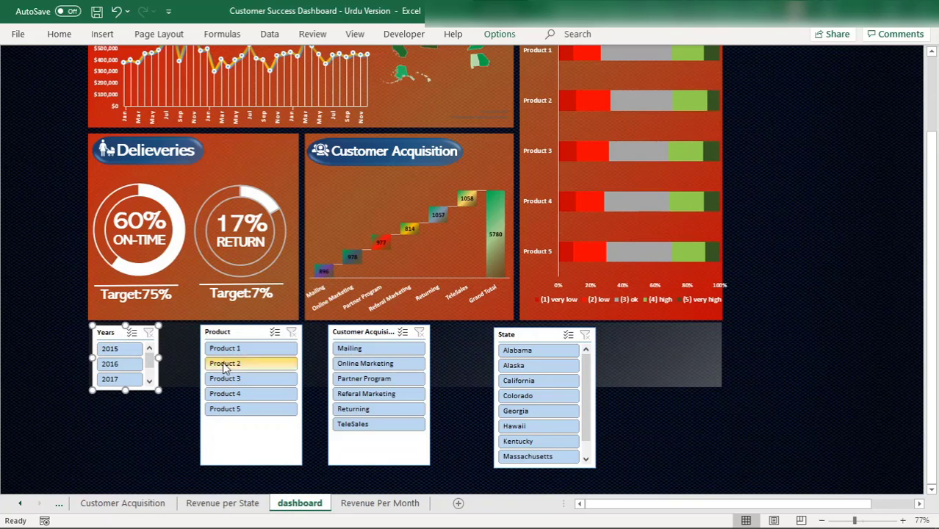
# Move the Product slicer right beside the Years slicer and arrange its buttons in 2 columns.
pyautogui.moveTo(219, 332); pyautogui.dragTo(184, 331)
pyautogui.click(499, 34)
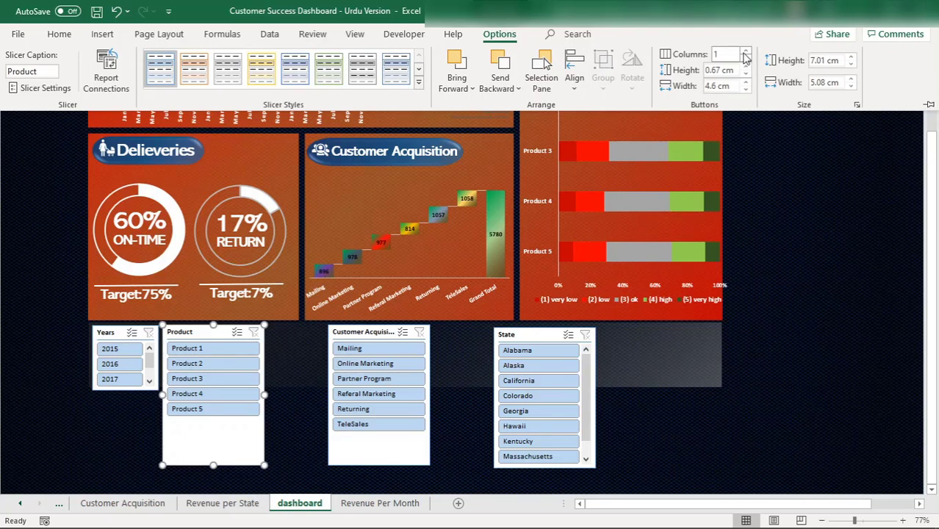
pyautogui.click(745, 52)
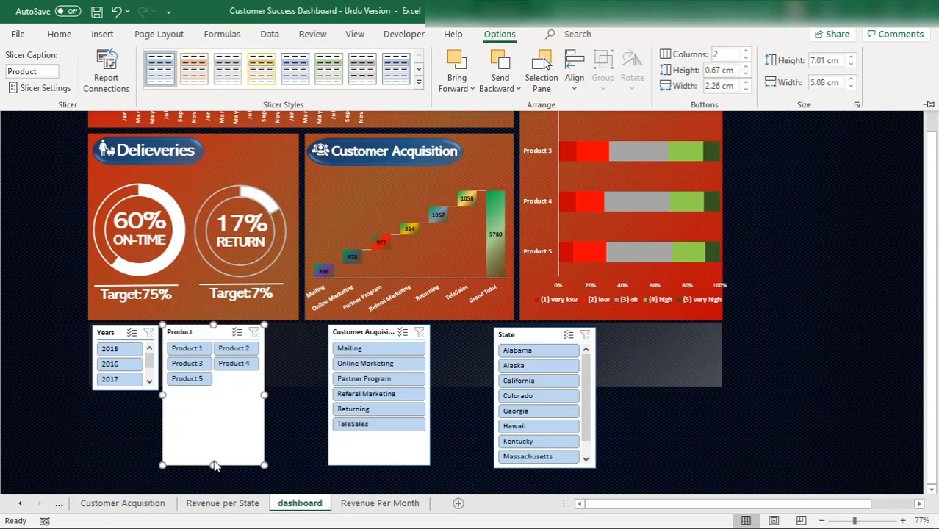
# Shorten the Product slicer to about the strip's height and widen it slightly.
pyautogui.click(213, 461)
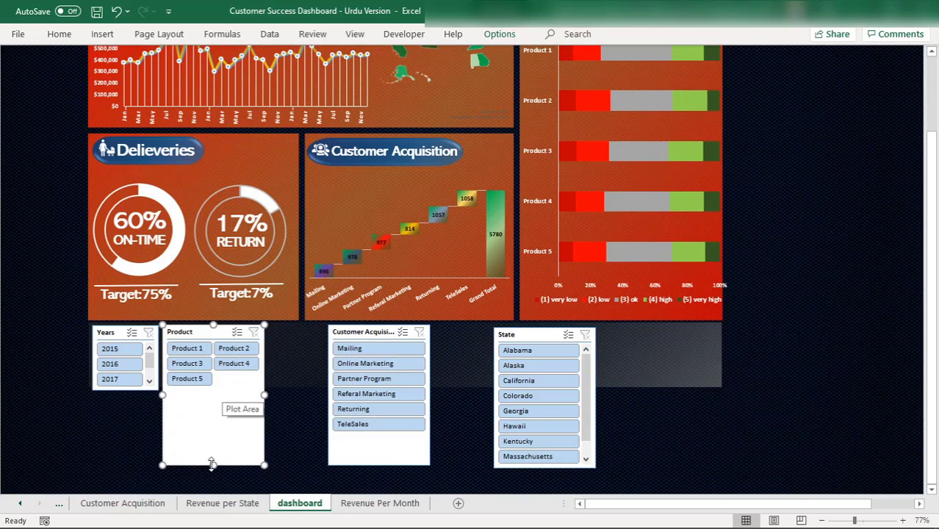
pyautogui.moveTo(214, 465); pyautogui.dragTo(215, 391)
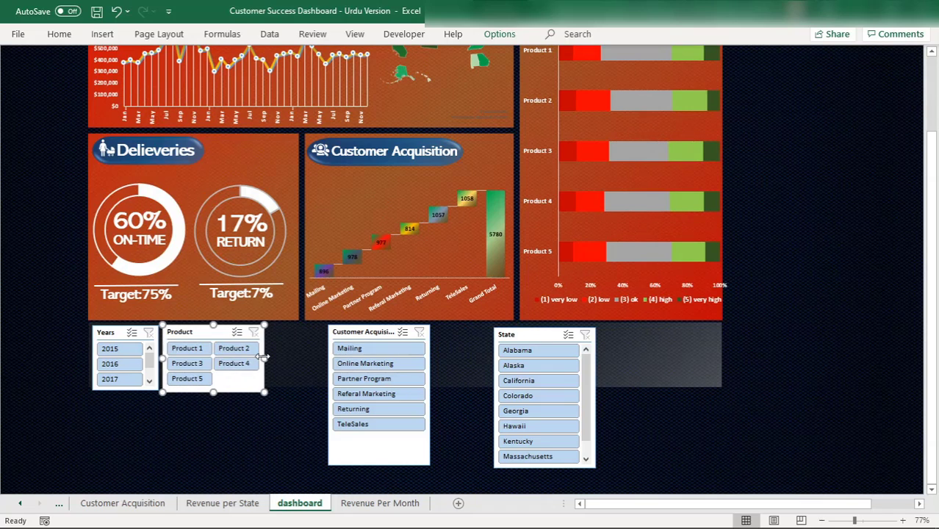
pyautogui.moveTo(274, 356); pyautogui.dragTo(279, 357)
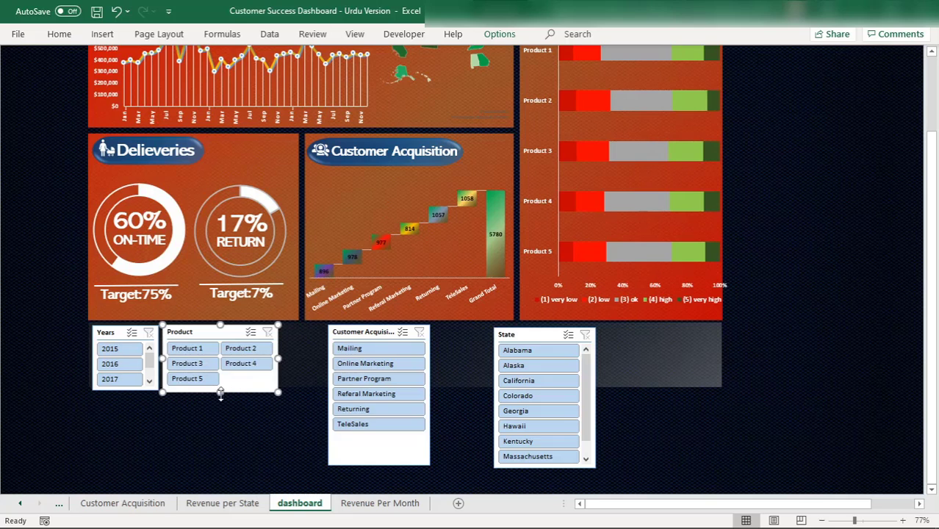
# Size the Product slicer so all five buttons fit without scrolling, align it with the strip's upper edge, and bring the Customer Acquisition Type slicer close to it.
pyautogui.moveTo(220, 392); pyautogui.dragTo(221, 389)
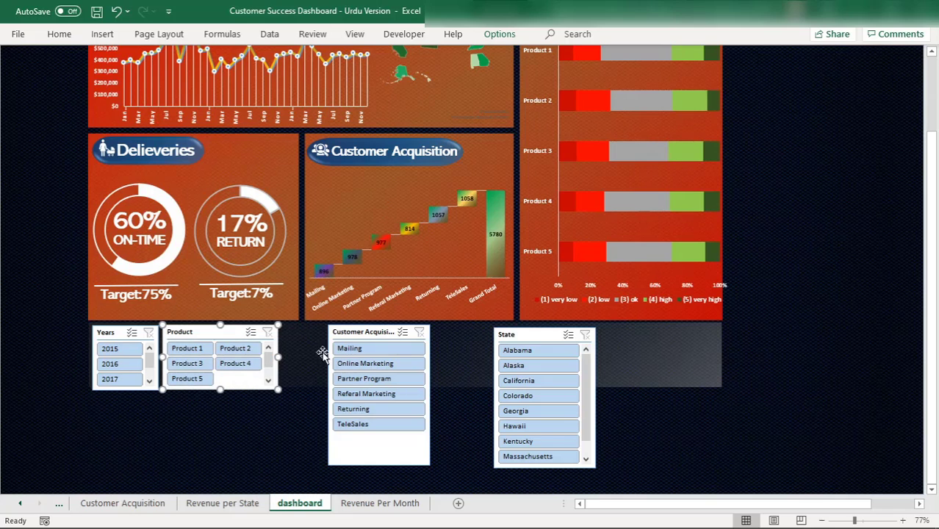
pyautogui.moveTo(359, 333); pyautogui.dragTo(314, 329)
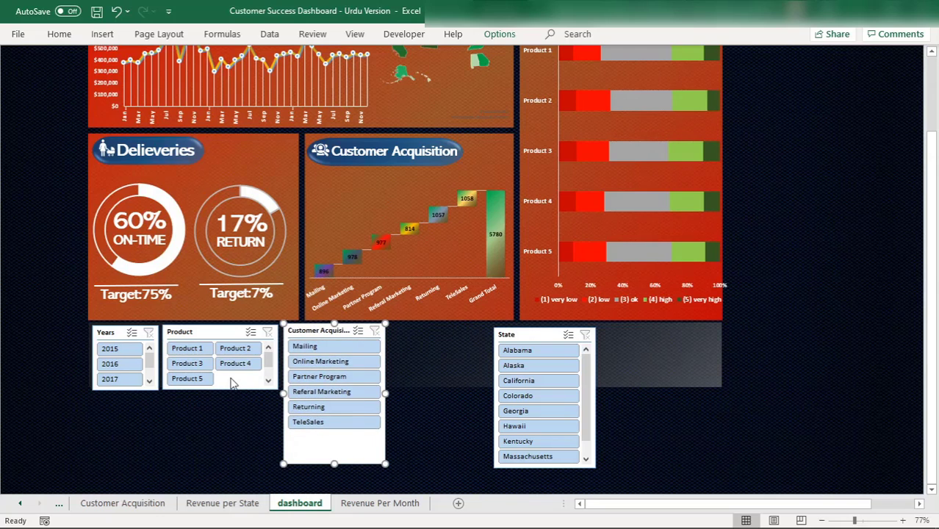
pyautogui.click(215, 329)
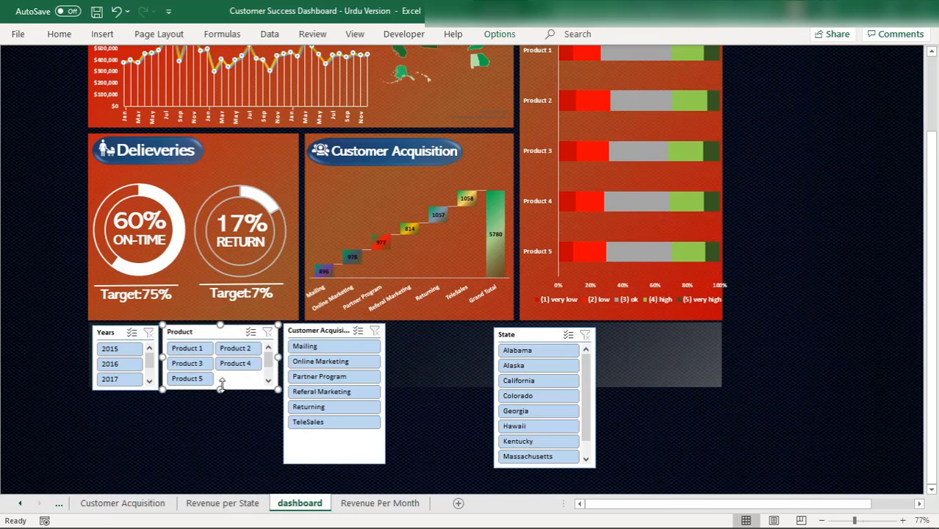
pyautogui.moveTo(221, 388); pyautogui.dragTo(221, 395)
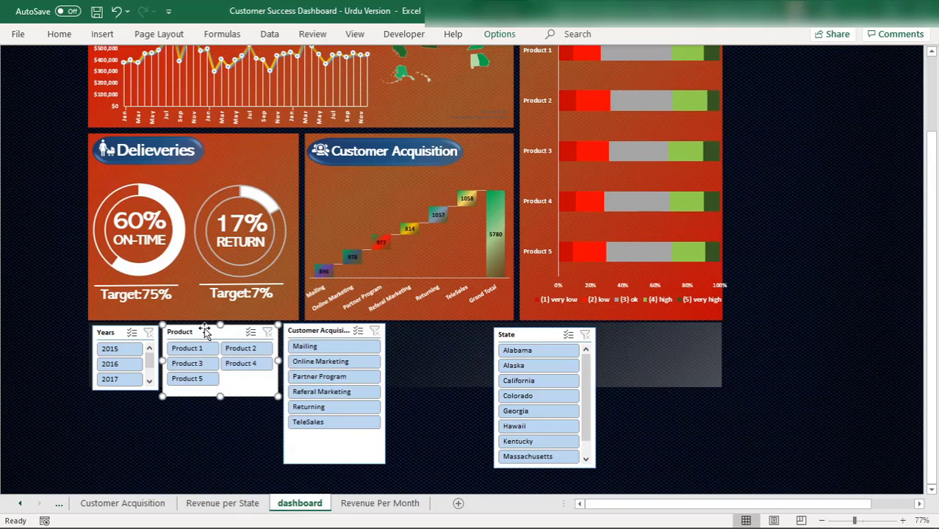
pyautogui.moveTo(204, 328); pyautogui.dragTo(202, 326)
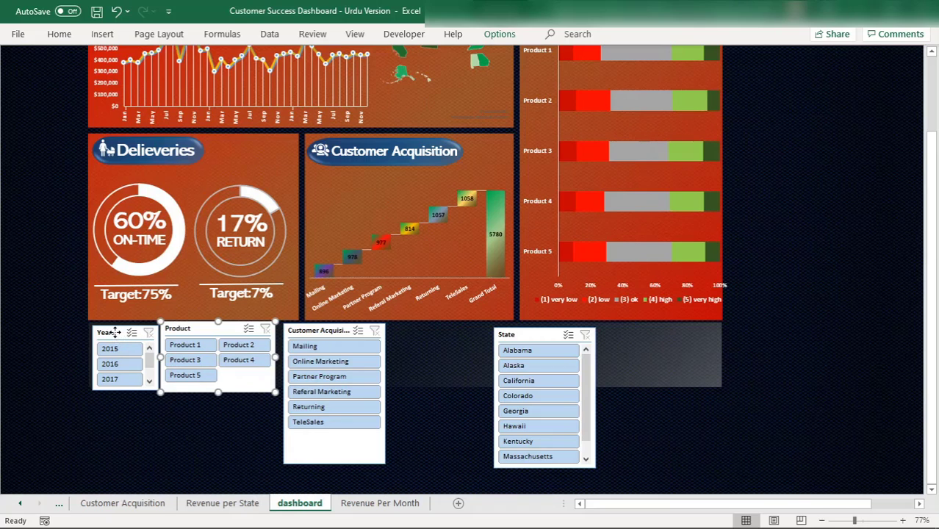
# Align the Years slicer with the strip's upper edge and lengthen it until all three year buttons fit without scrolling.
pyautogui.moveTo(115, 332); pyautogui.dragTo(116, 327)
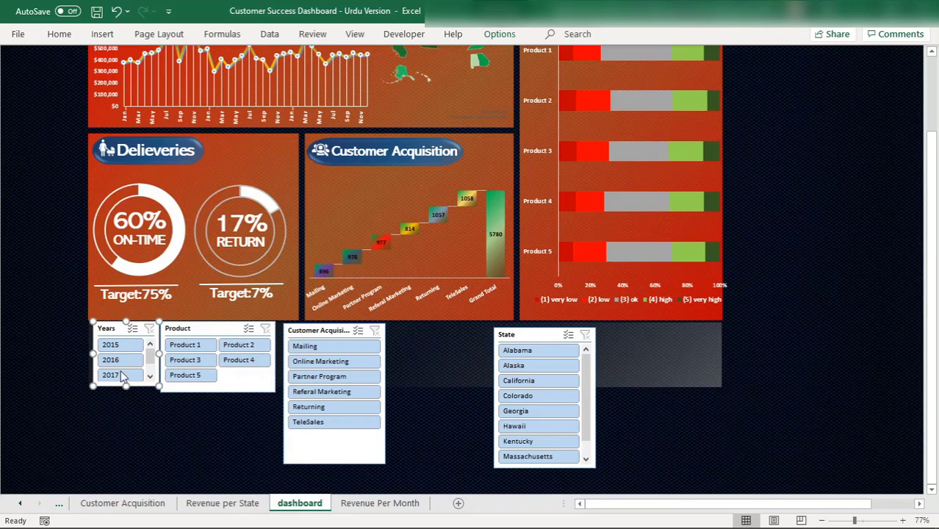
pyautogui.moveTo(125, 386); pyautogui.dragTo(124, 388)
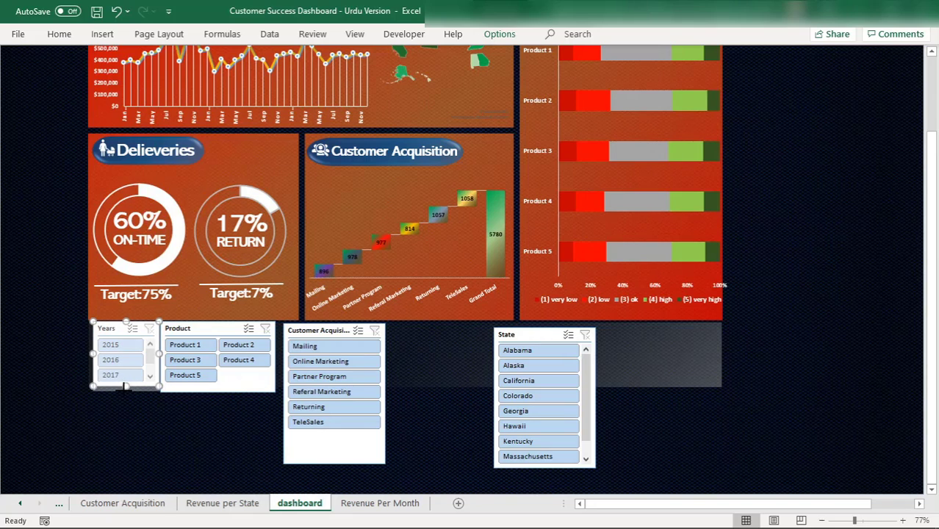
pyautogui.moveTo(125, 388); pyautogui.dragTo(124, 391)
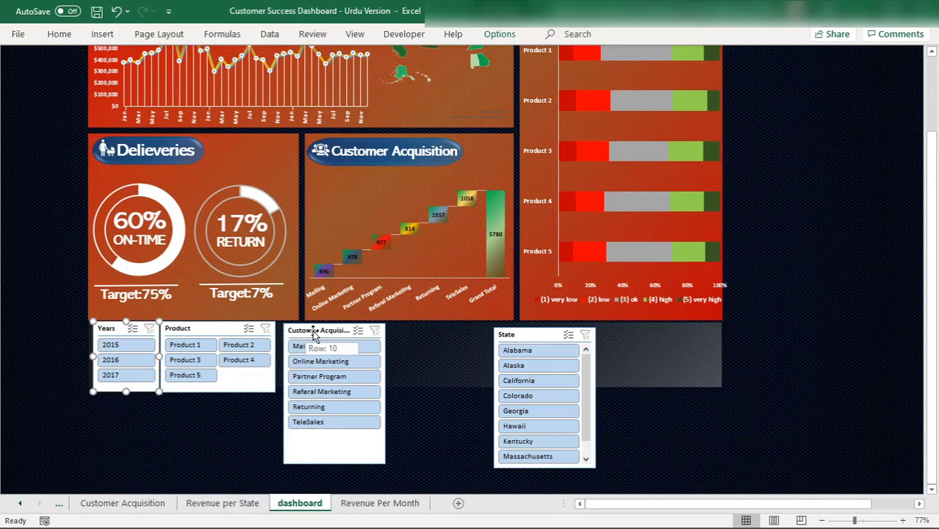
# Place the Customer Acquisition Type slicer against the Product slicer and arrange its buttons in 2 columns wide enough for the full labels.
pyautogui.moveTo(315, 330); pyautogui.dragTo(307, 330)
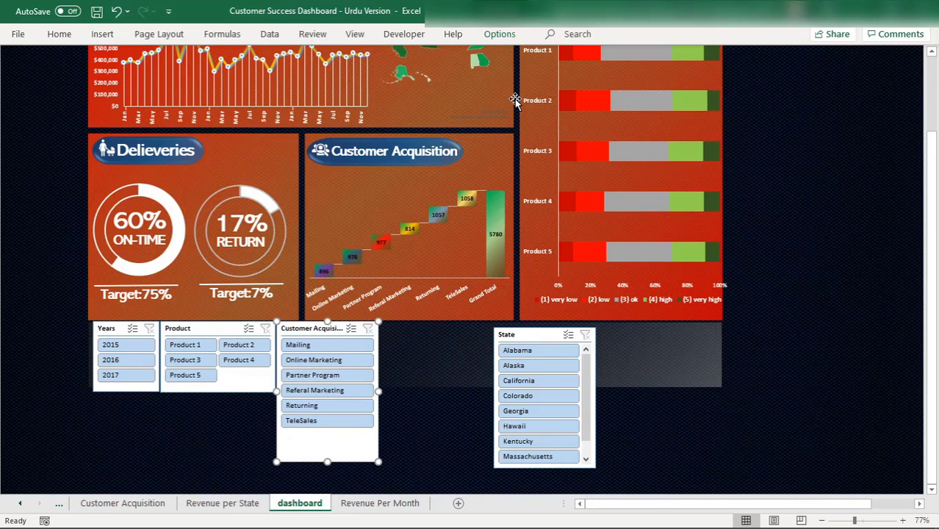
pyautogui.click(501, 35)
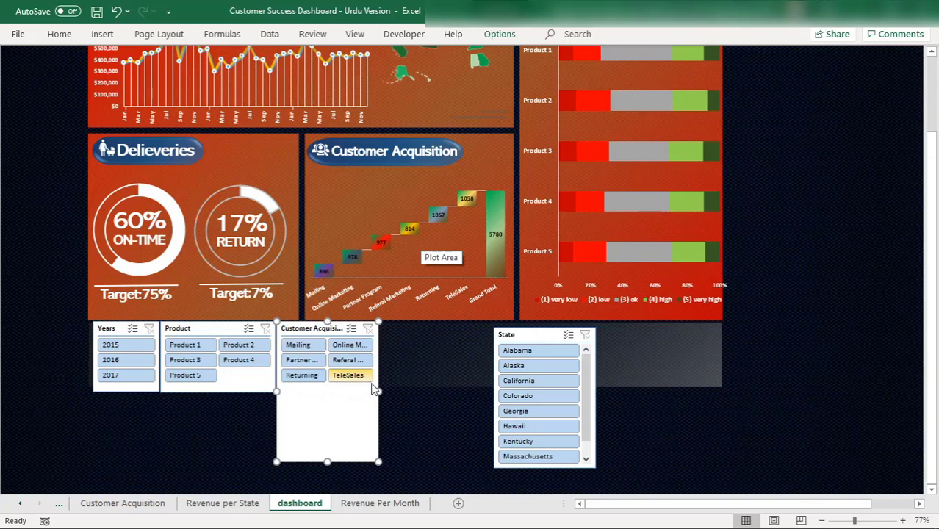
pyautogui.moveTo(379, 391); pyautogui.dragTo(437, 391)
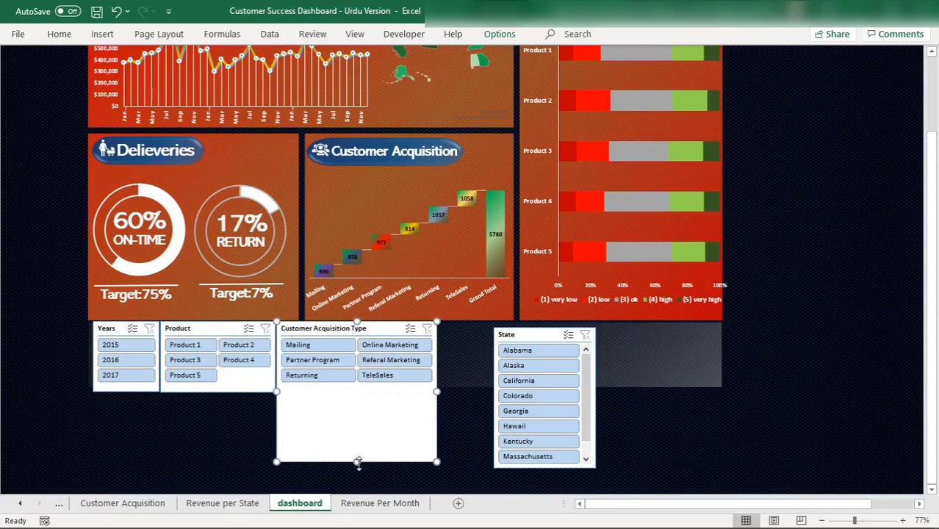
# Shorten the Customer Acquisition Type slicer to the height of the Product slicer and bring the State slicer up near it.
pyautogui.moveTo(357, 462); pyautogui.dragTo(356, 388)
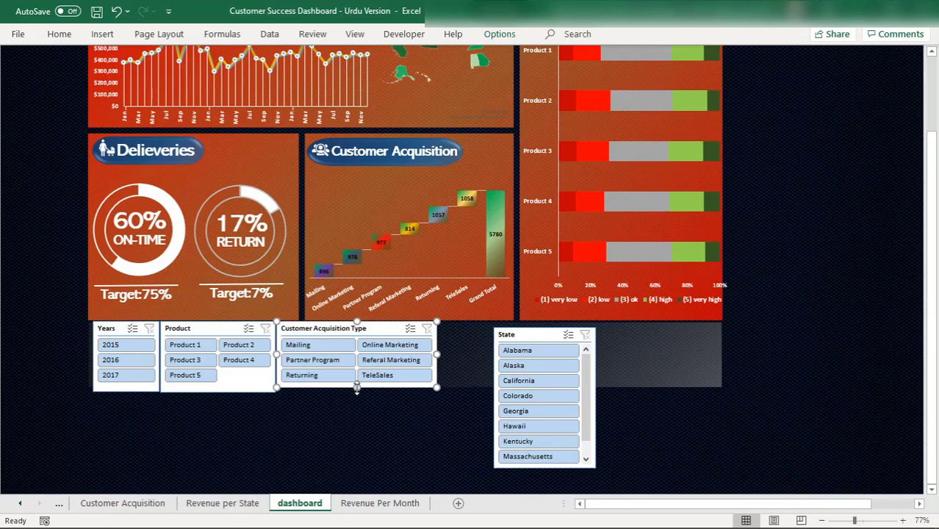
pyautogui.moveTo(501, 334); pyautogui.dragTo(477, 331)
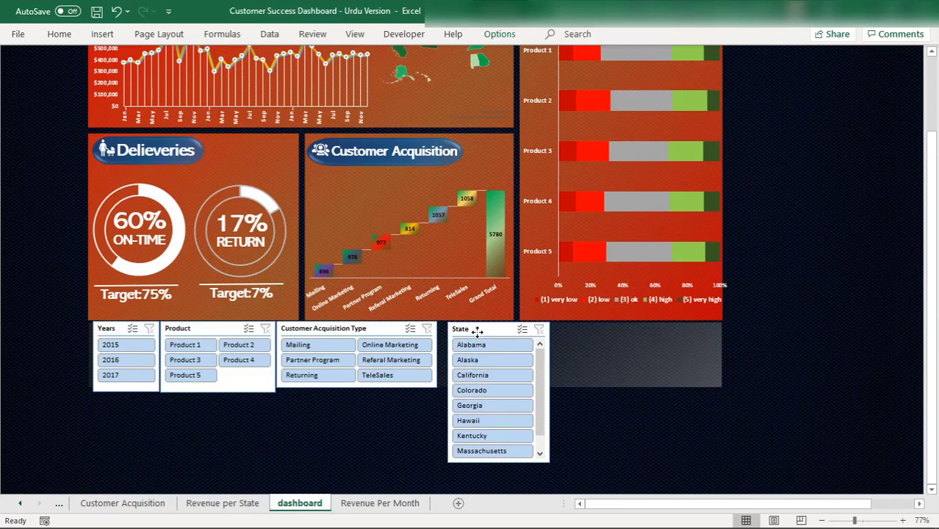
pyautogui.click(355, 387)
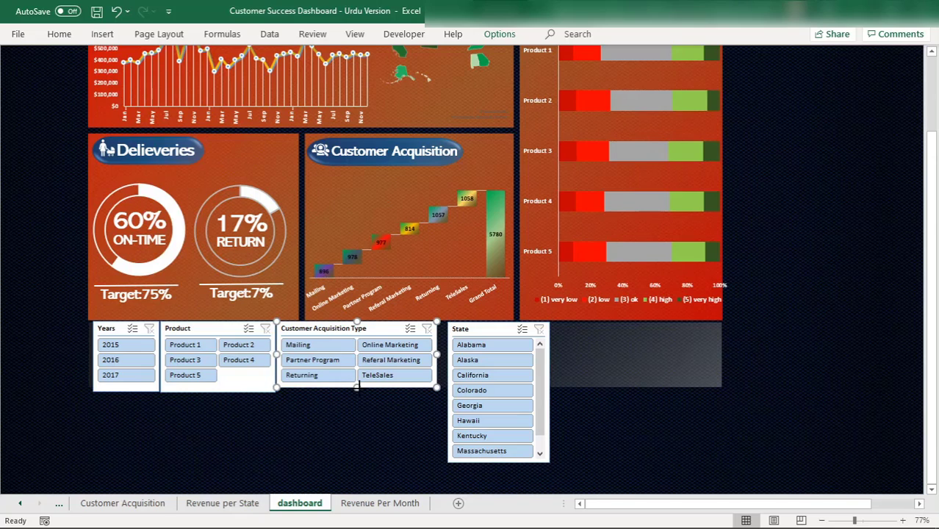
pyautogui.moveTo(356, 387); pyautogui.dragTo(357, 392)
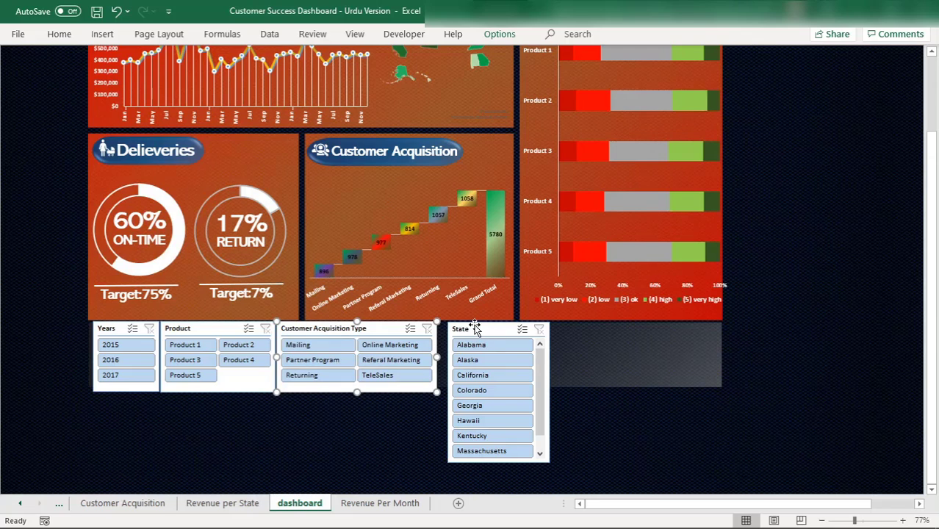
# Place the State slicer against the Customer Acquisition Type slicer, widening it across most of the remaining strip and shortening it to the row's height.
pyautogui.moveTo(471, 328); pyautogui.dragTo(459, 328)
pyautogui.moveTo(541, 392); pyautogui.dragTo(694, 392)
pyautogui.moveTo(561, 453); pyautogui.dragTo(554, 395)
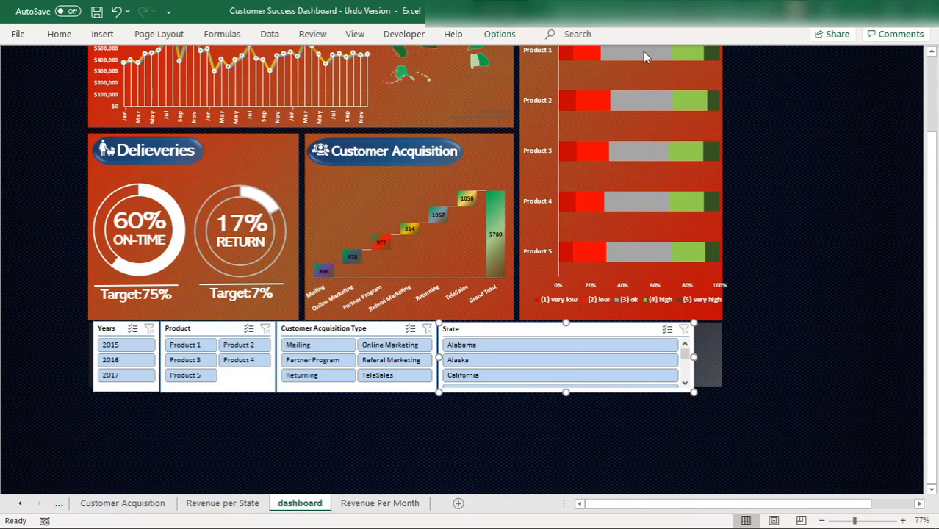
# Arrange the State slicer's buttons in 3 columns.
pyautogui.click(500, 33)
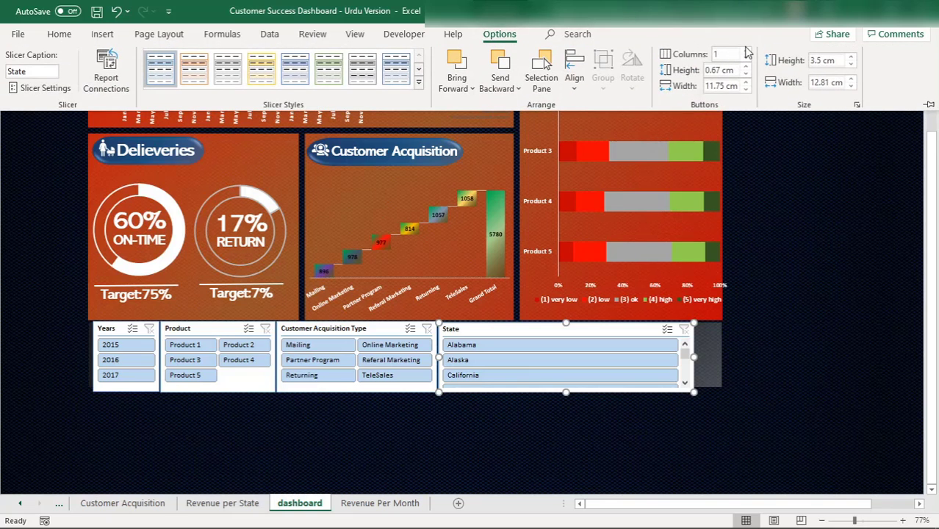
pyautogui.click(747, 51)
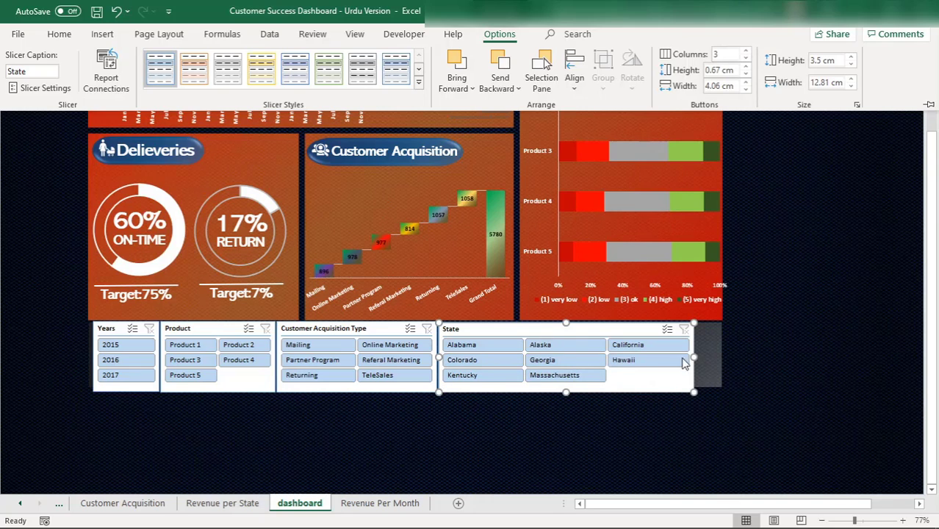
pyautogui.hotkey('ctrl', 'F1')
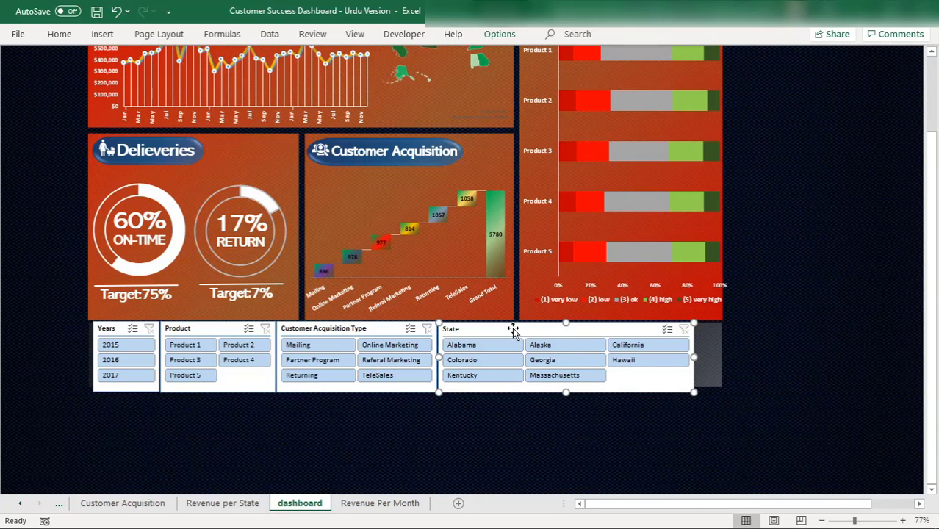
# Shift the State slicer to the far end of the strip and reposition and widen the Customer Acquisition Type slicer to fill the gap.
pyautogui.moveTo(512, 328); pyautogui.dragTo(536, 329)
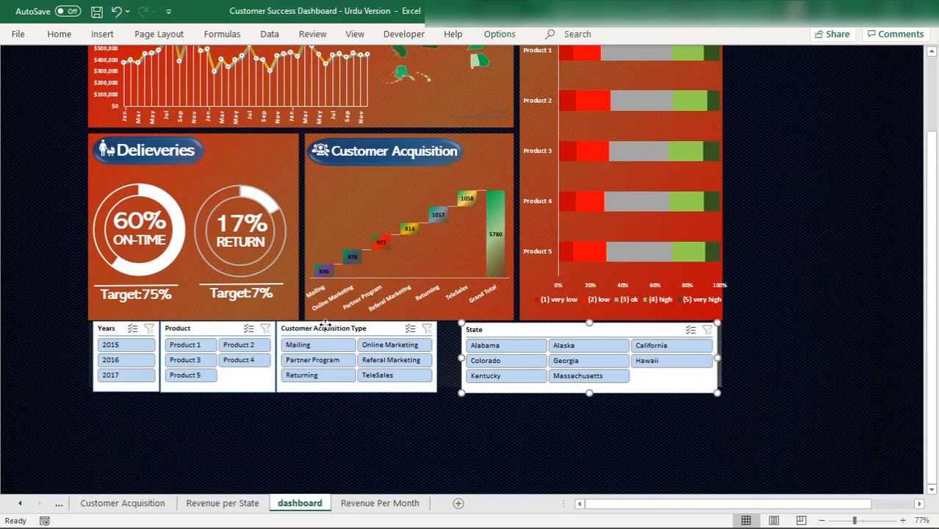
pyautogui.moveTo(325, 325); pyautogui.dragTo(340, 324)
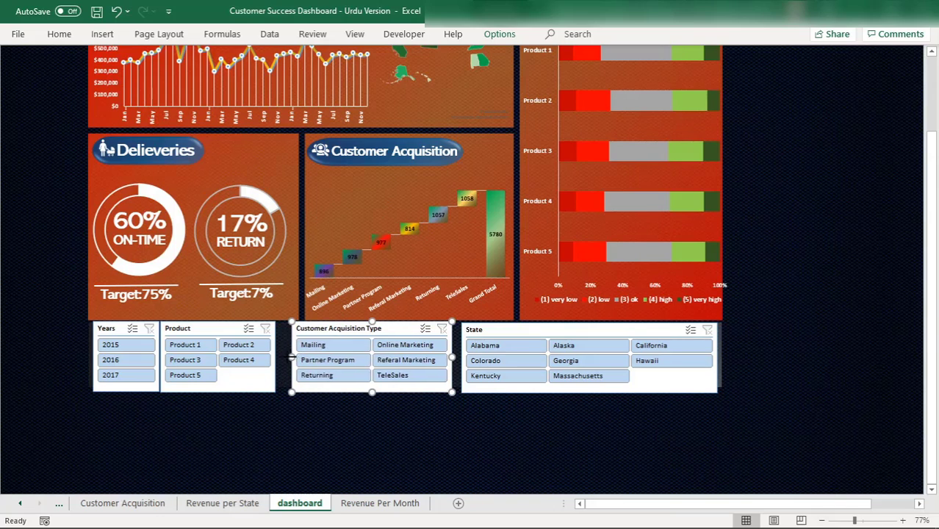
pyautogui.moveTo(292, 358); pyautogui.dragTo(280, 358)
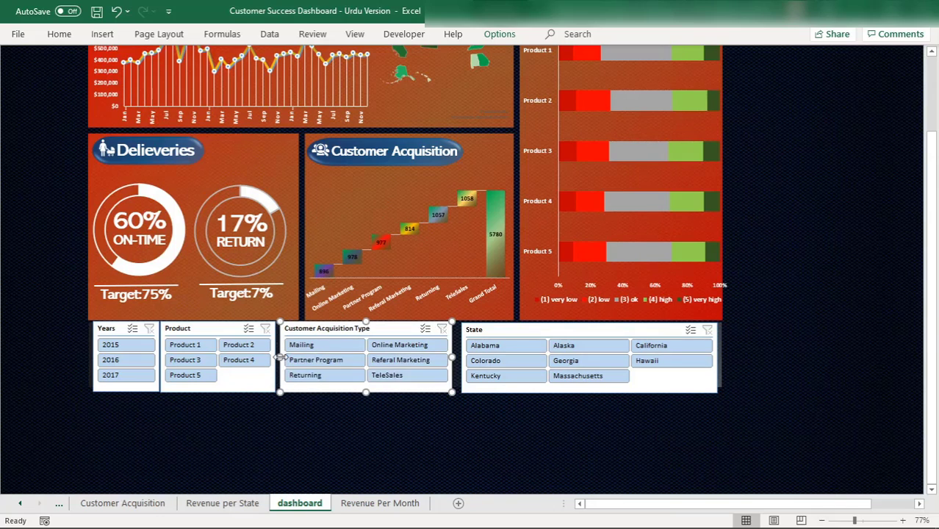
pyautogui.moveTo(450, 358); pyautogui.dragTo(457, 356)
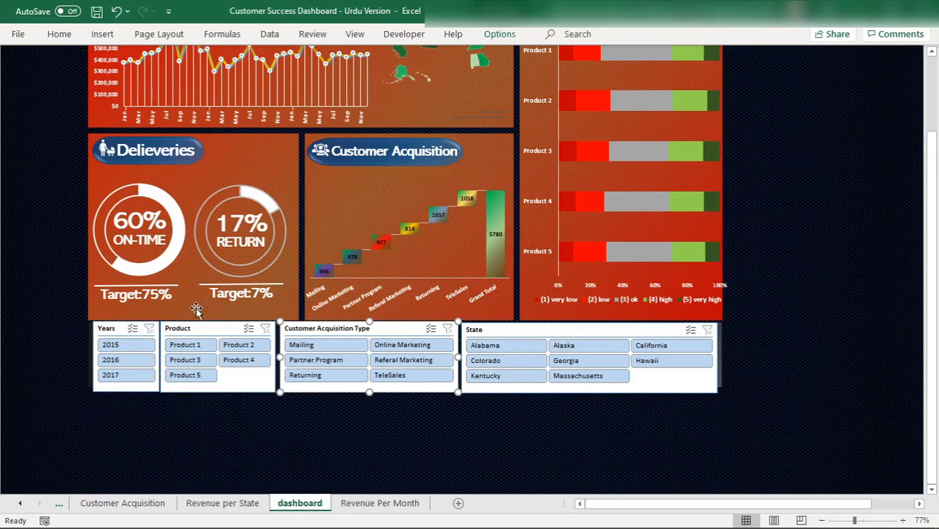
# Test the Years slicer by filtering the dashboard to 2015 and 2016, and clear its filter.
pyautogui.click(932, 86)
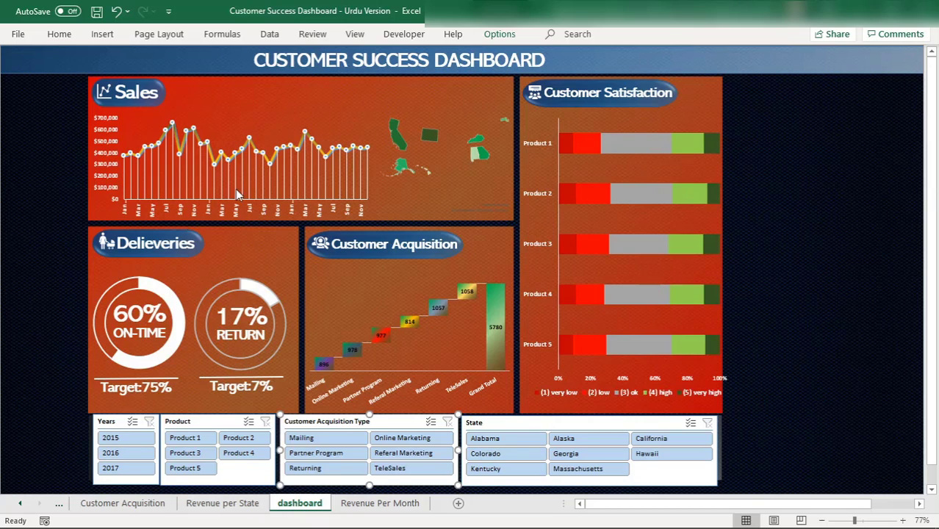
pyautogui.click(113, 439)
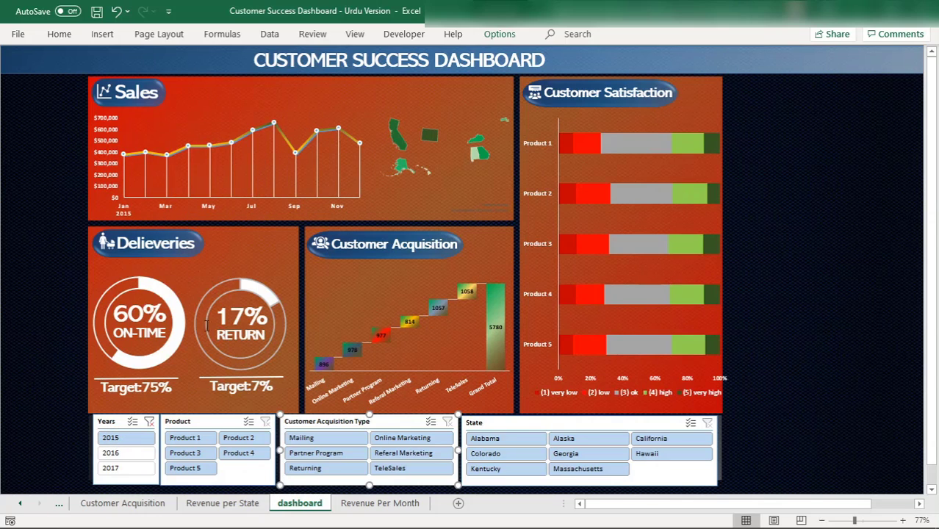
pyautogui.click(149, 423)
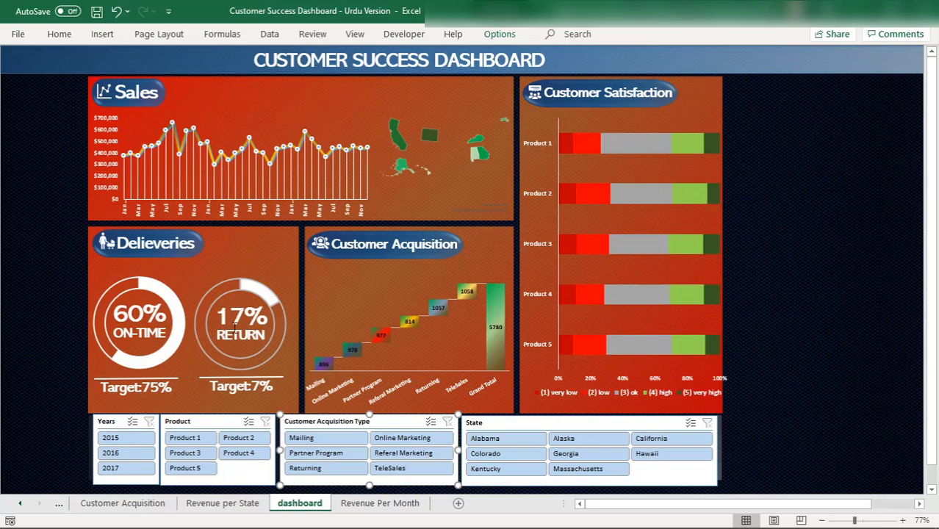
pyautogui.click(127, 440)
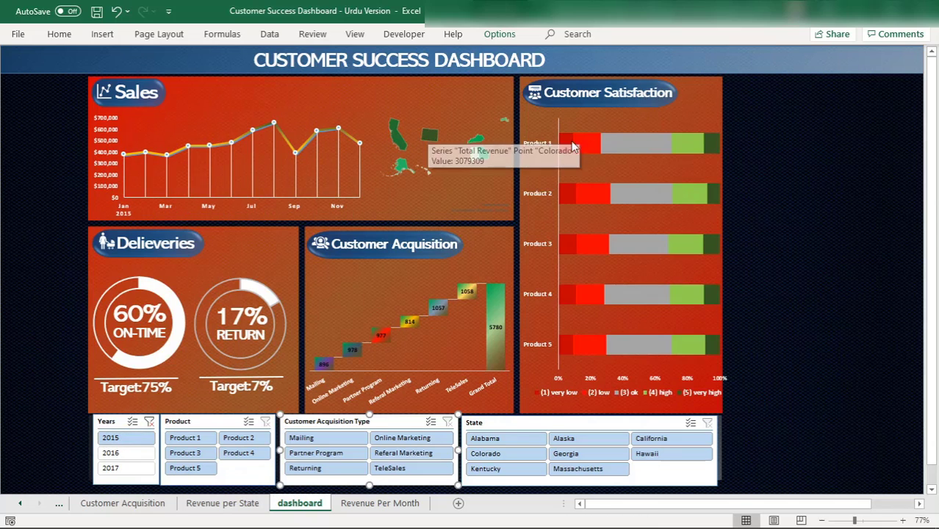
pyautogui.click(125, 454)
pyautogui.click(150, 422)
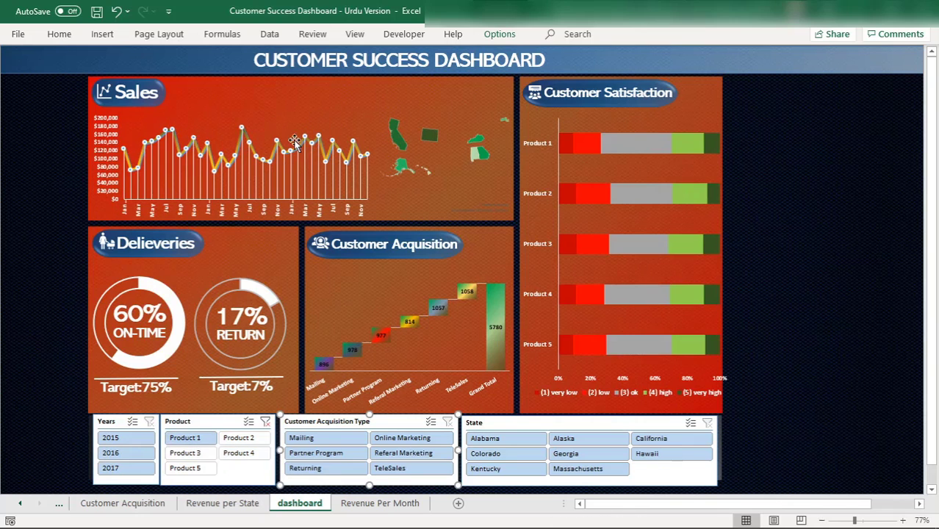
# Test the other slicers by filtering to Product 2, Online Marketing and Alaska, and clear all three filters.
pyautogui.click(262, 443)
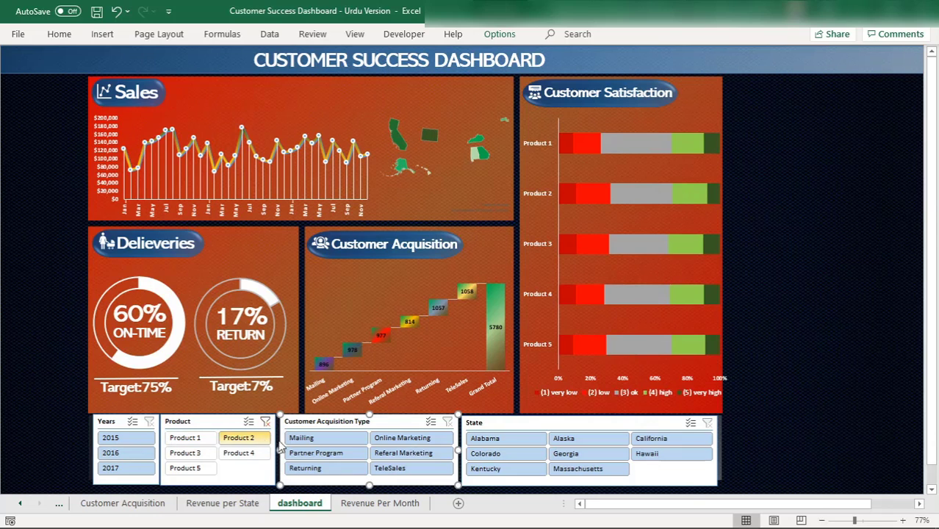
pyautogui.click(403, 438)
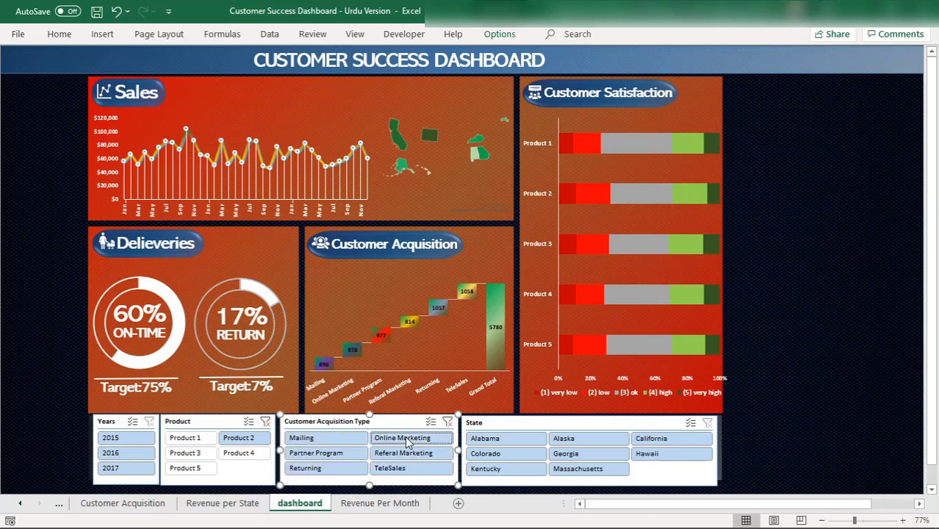
pyautogui.click(566, 441)
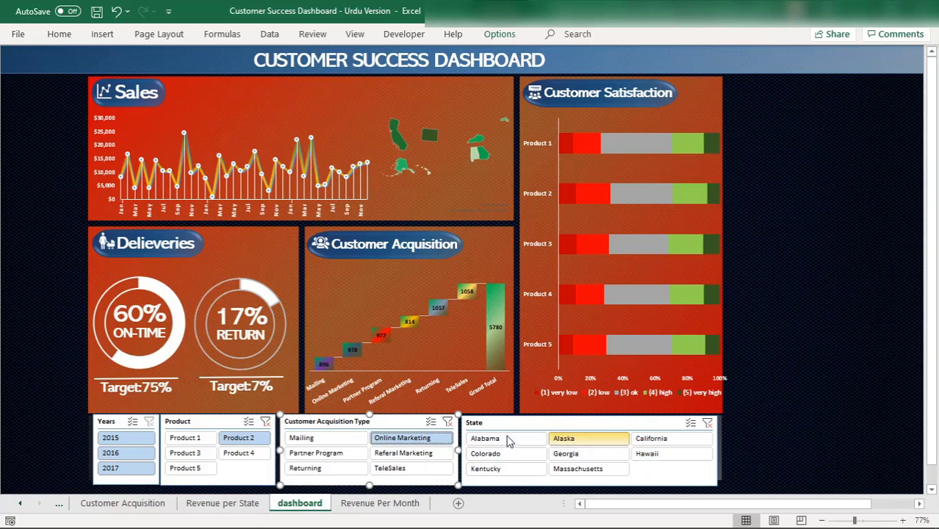
pyautogui.click(447, 425)
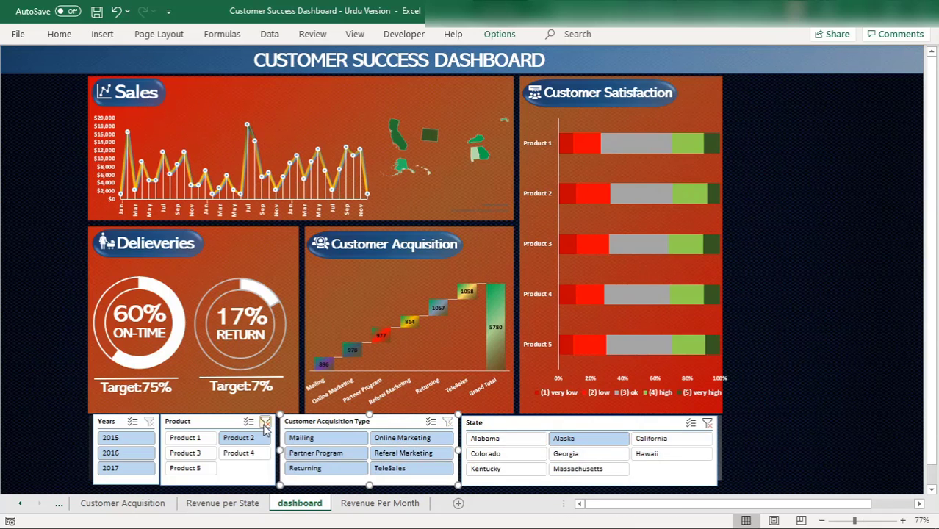
pyautogui.click(265, 422)
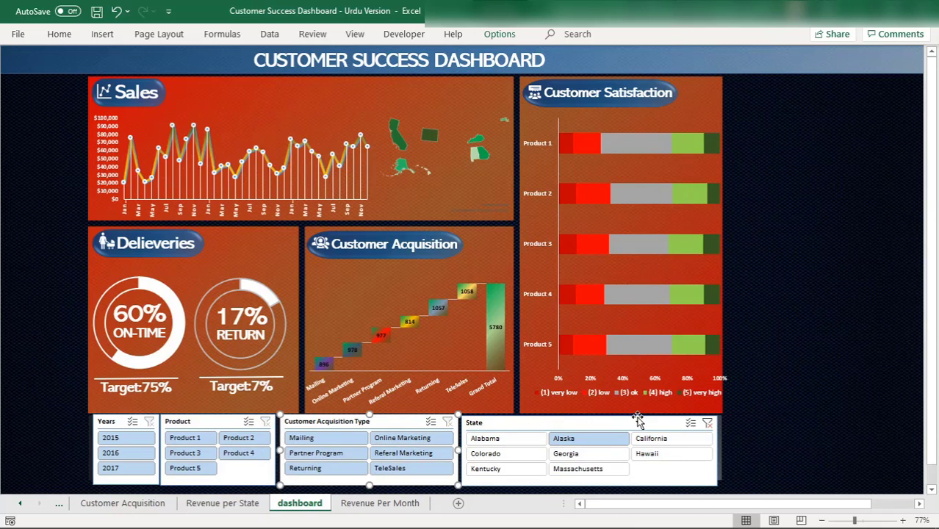
pyautogui.click(708, 425)
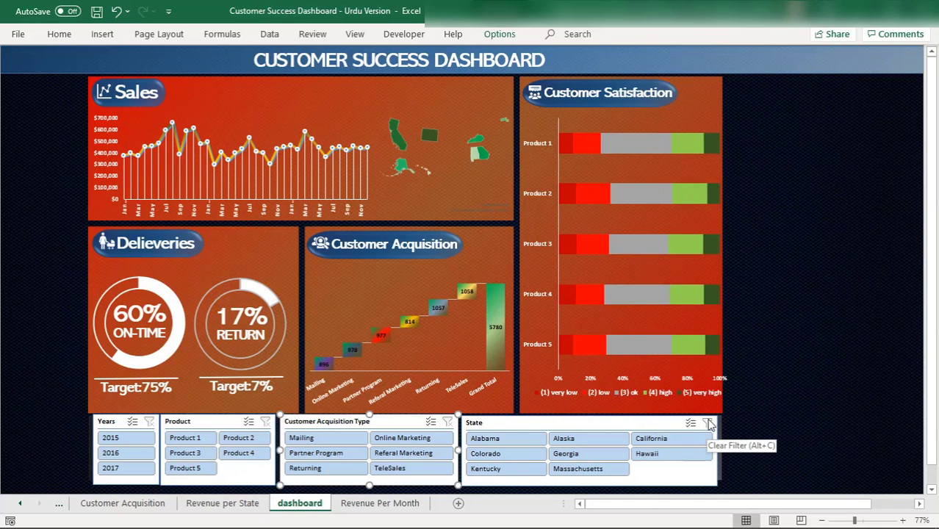
# Connect the Years slicer to the Customer Acquisition, Customer Satisfaction, Delievery Performance, Return Performance and Revenue per State pivot tables.
pyautogui.click(129, 425)
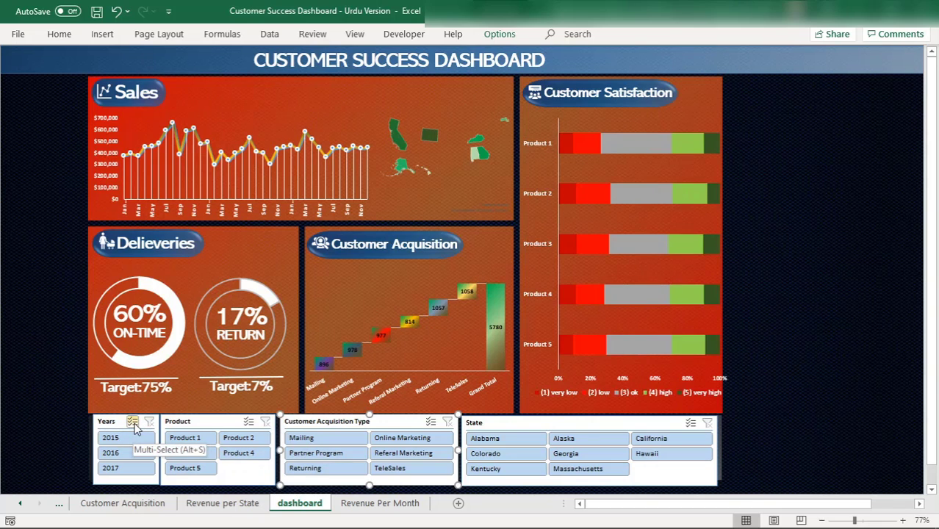
pyautogui.click(108, 422)
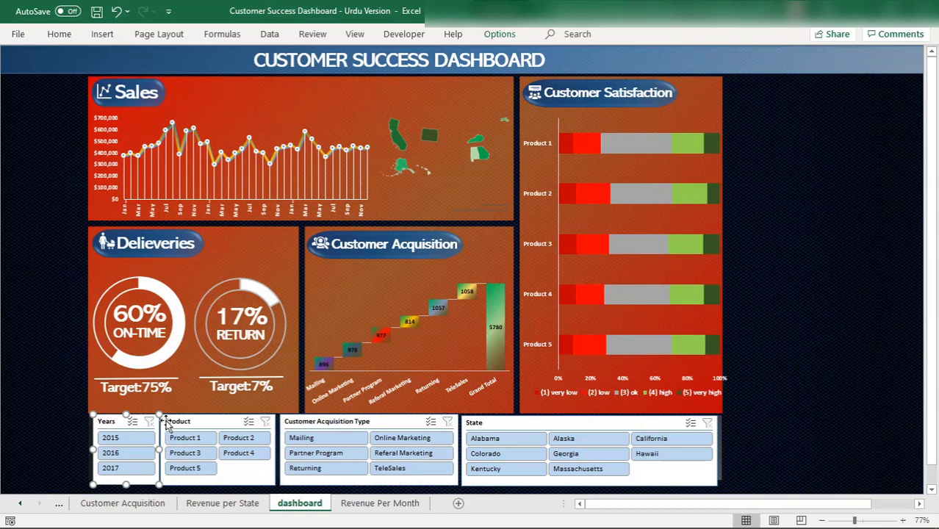
pyautogui.rightClick(105, 422)
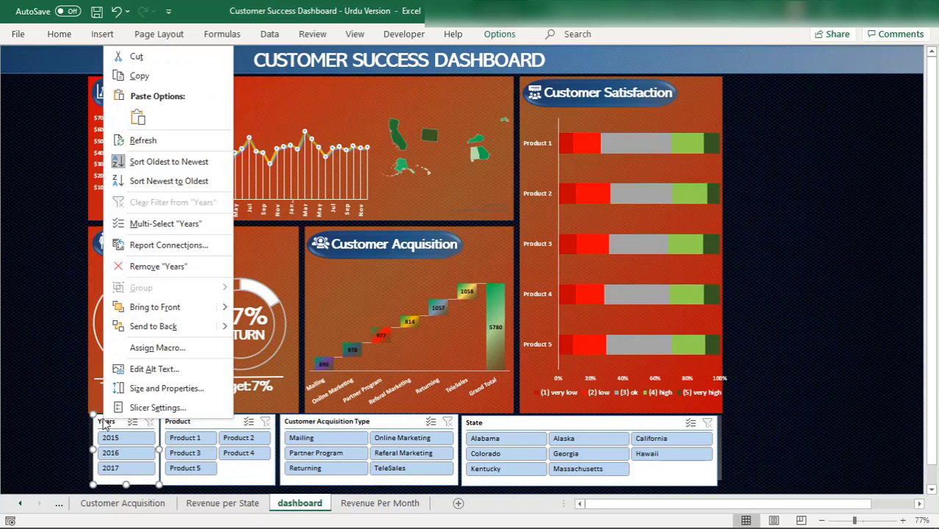
pyautogui.click(166, 245)
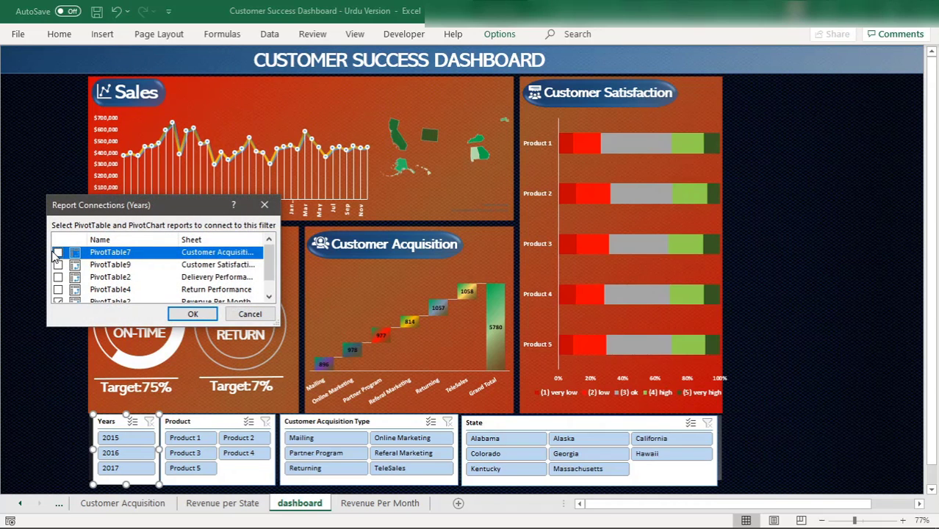
pyautogui.click(58, 265)
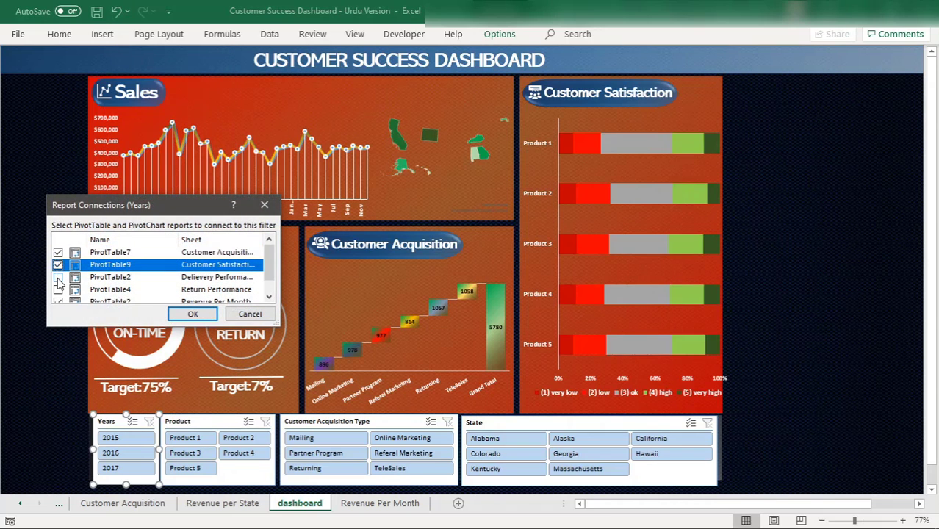
pyautogui.click(58, 277)
pyautogui.click(58, 290)
pyautogui.click(269, 296)
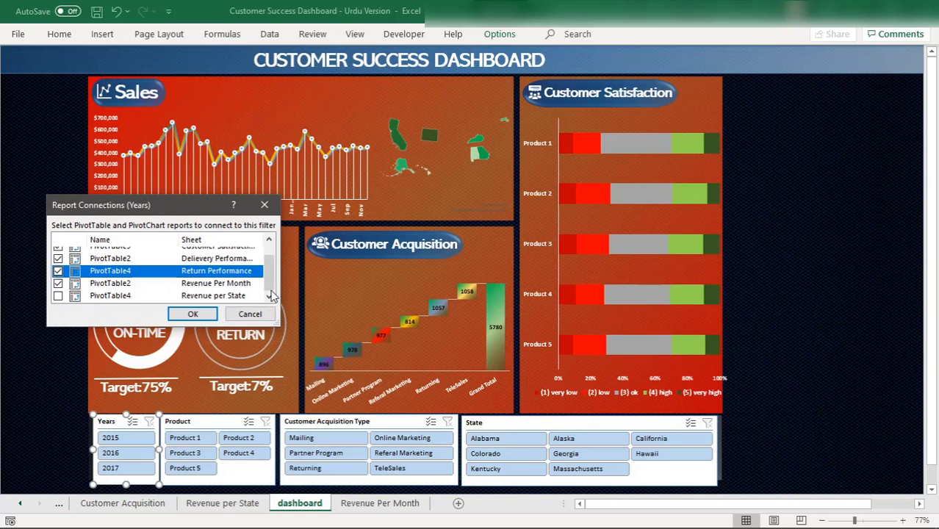
pyautogui.click(58, 296)
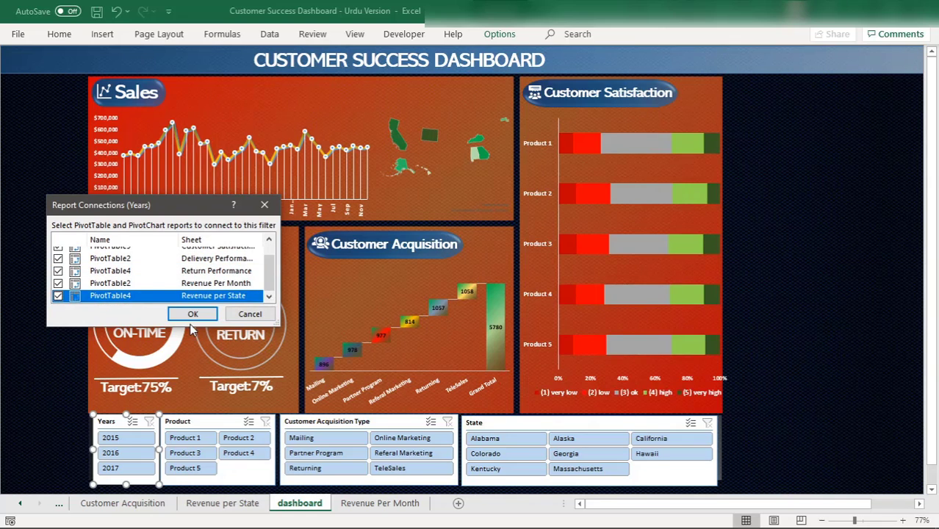
pyautogui.click(193, 315)
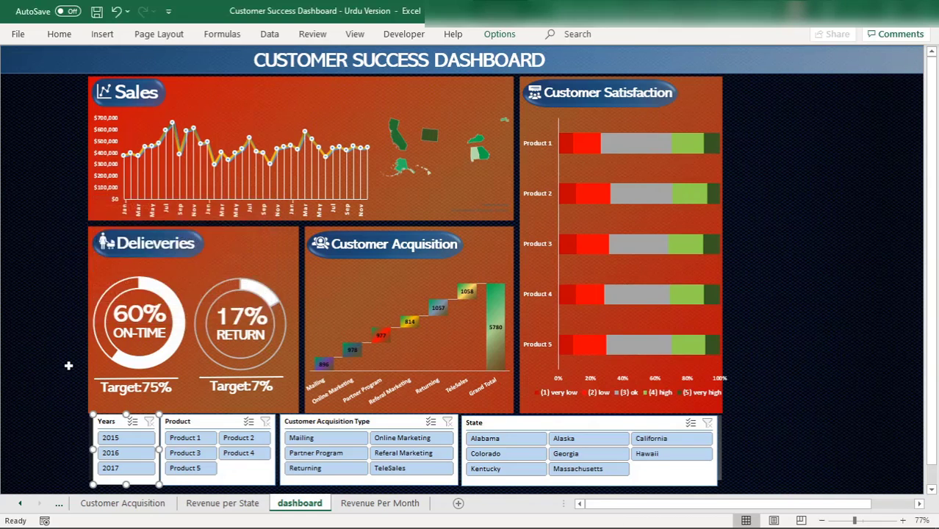
# Test the connected Years slicer by filtering the dashboard to 2015, 2016 and 2017 in turn, and clear its filter.
pyautogui.click(123, 439)
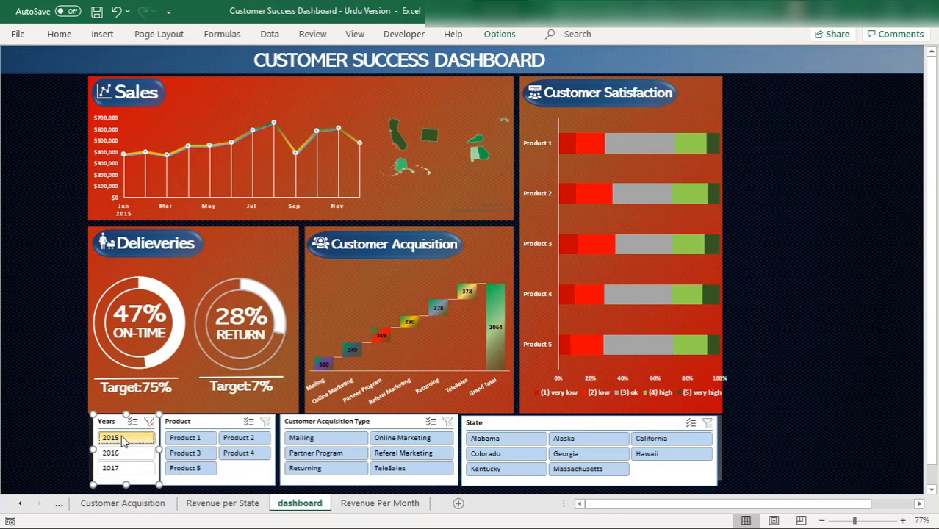
pyautogui.click(142, 452)
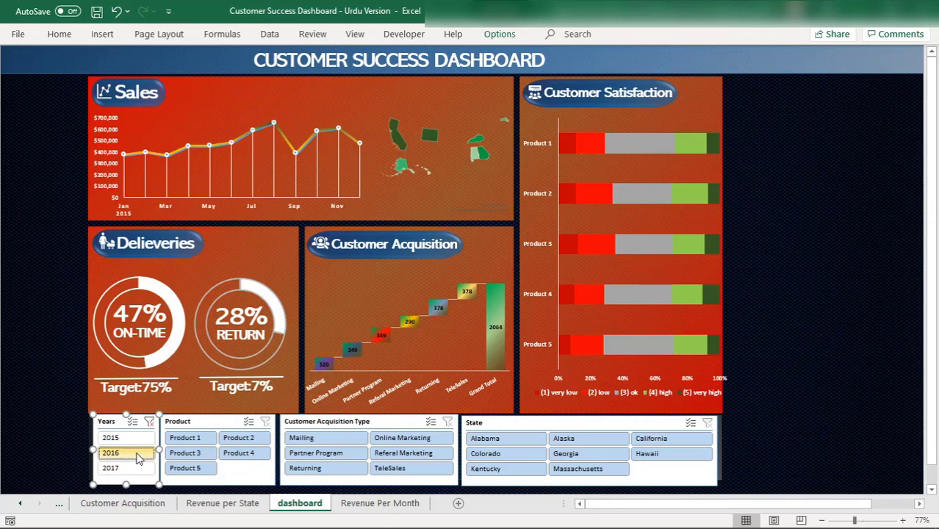
pyautogui.click(133, 469)
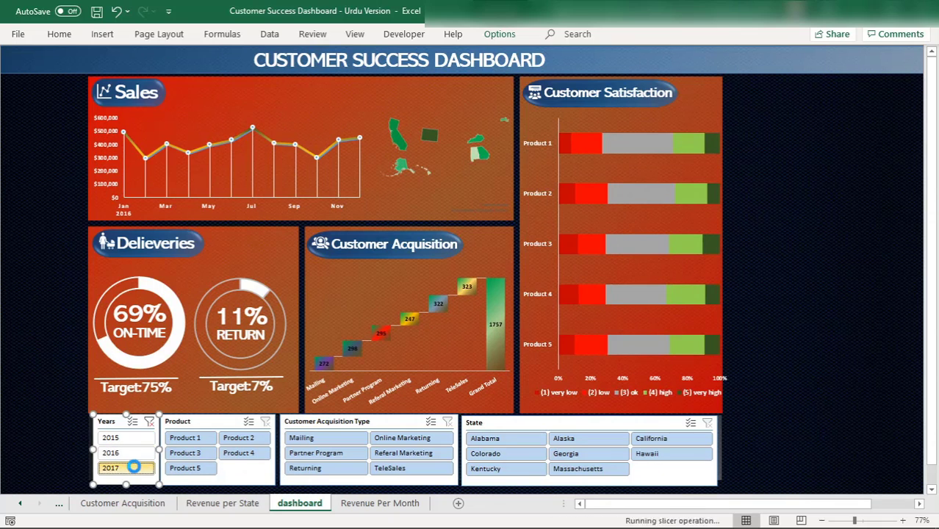
pyautogui.click(149, 422)
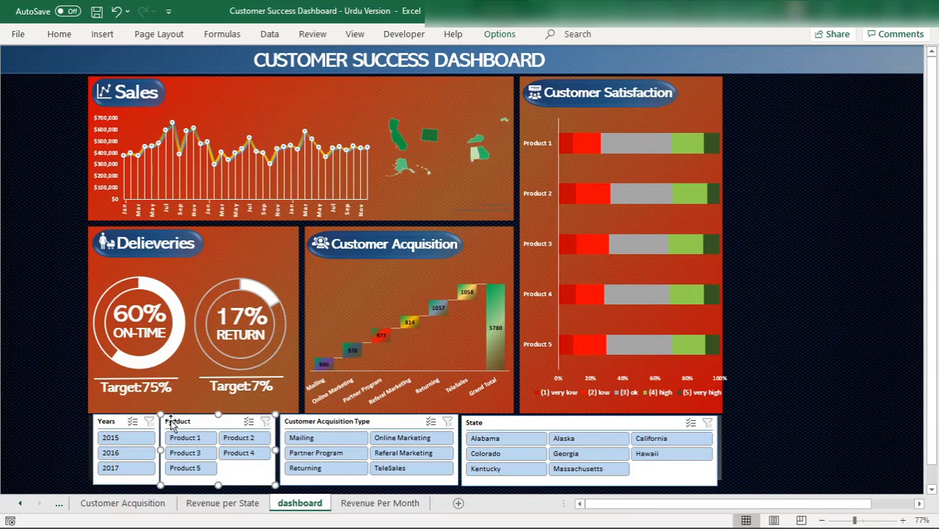
# Connect the Product slicer to the Customer Acquisition, Customer Satisfaction, Delievery Performance, Return Performance and Revenue per State pivot tables.
pyautogui.rightClick(171, 424)
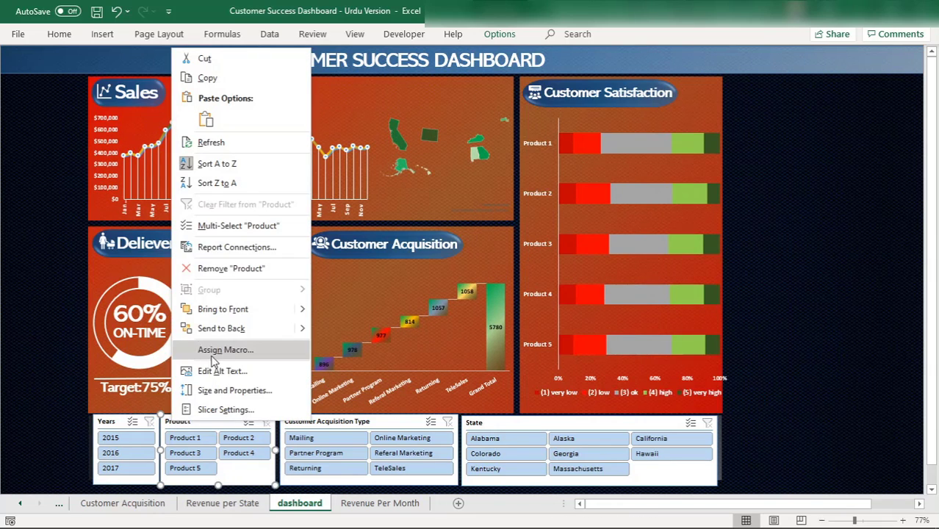
pyautogui.click(241, 247)
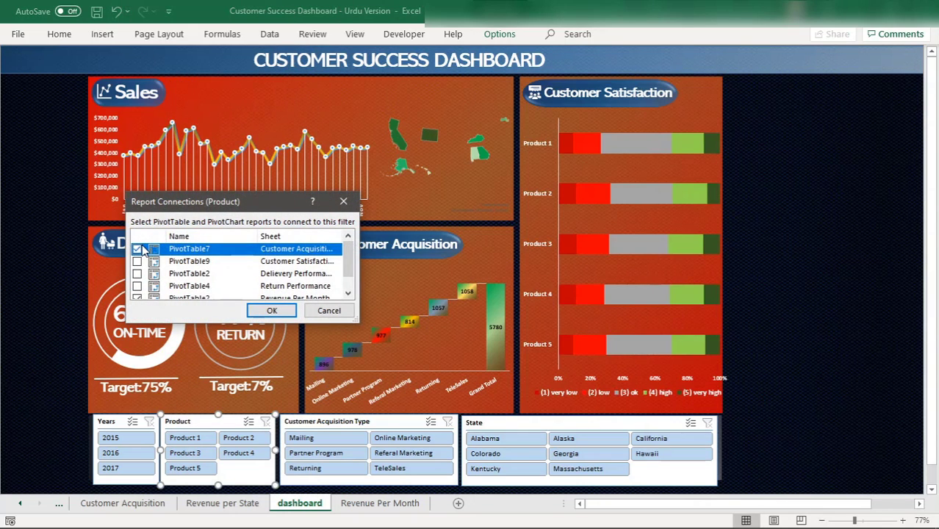
pyautogui.click(137, 261)
pyautogui.click(136, 273)
pyautogui.click(137, 286)
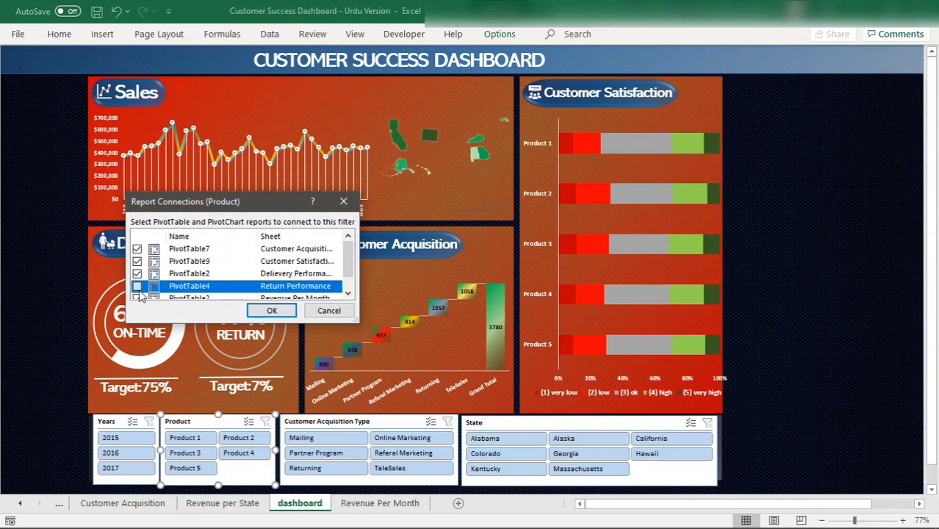
pyautogui.click(348, 281)
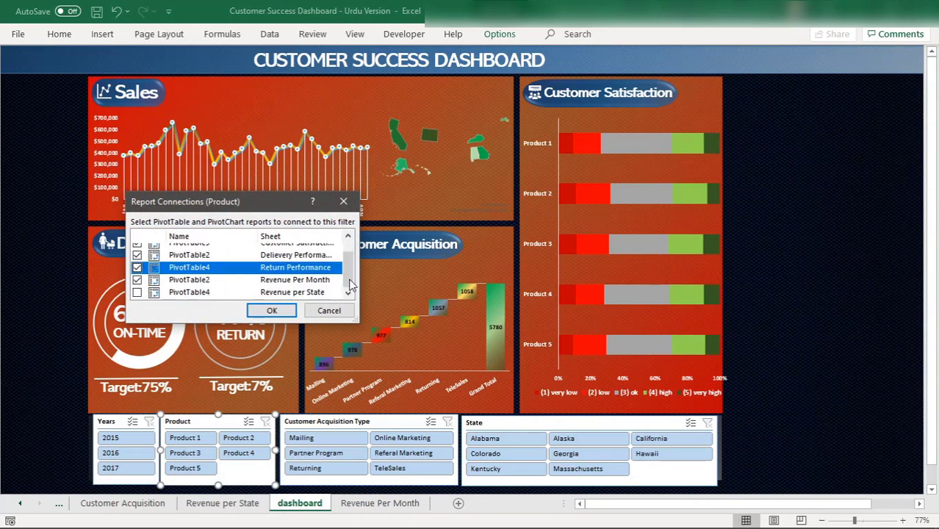
pyautogui.click(131, 294)
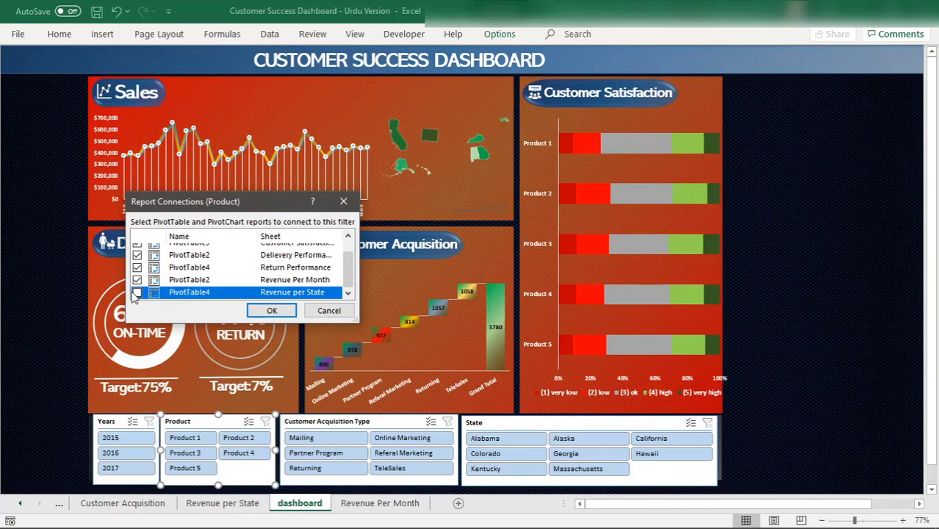
pyautogui.click(137, 292)
pyautogui.click(271, 310)
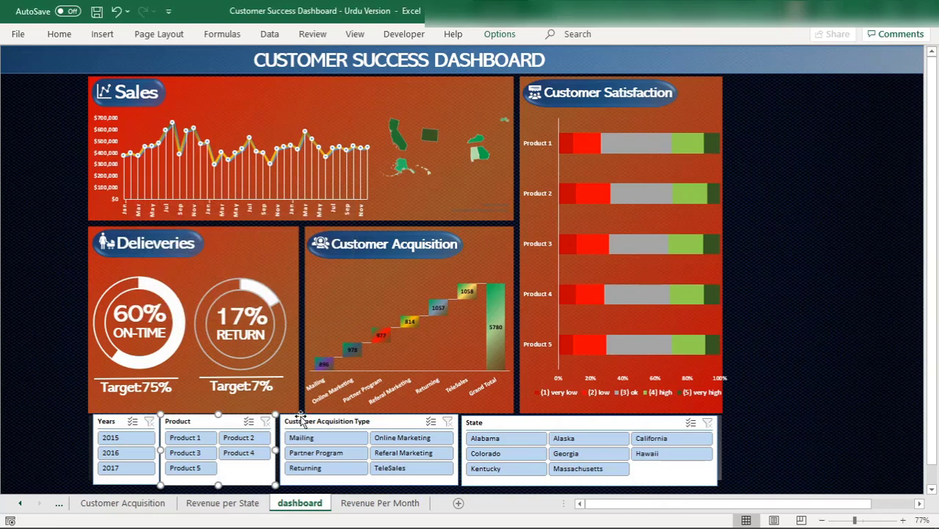
# Connect the Customer Acquisition Type slicer to the Customer Acquisition, Customer Satisfaction, Delievery Performance, Return Performance and Revenue per State pivot tables.
pyautogui.rightClick(340, 428)
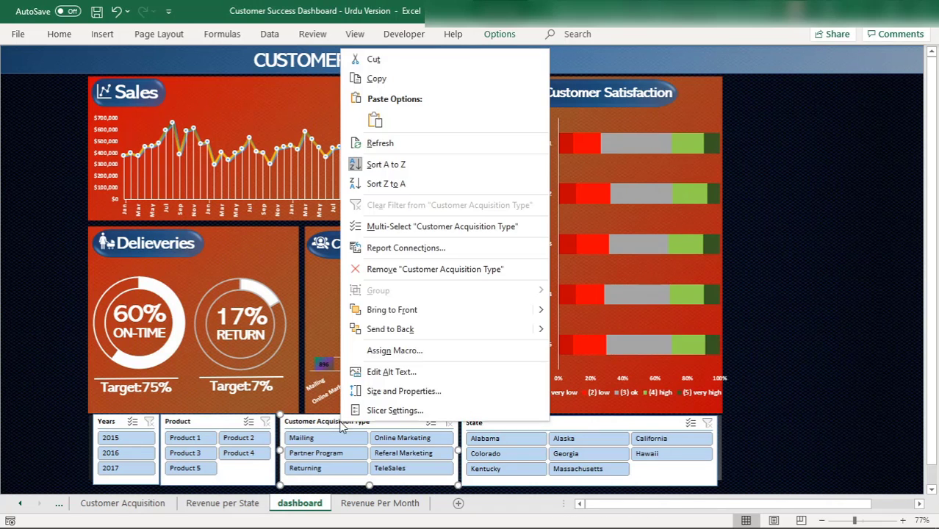
pyautogui.click(397, 247)
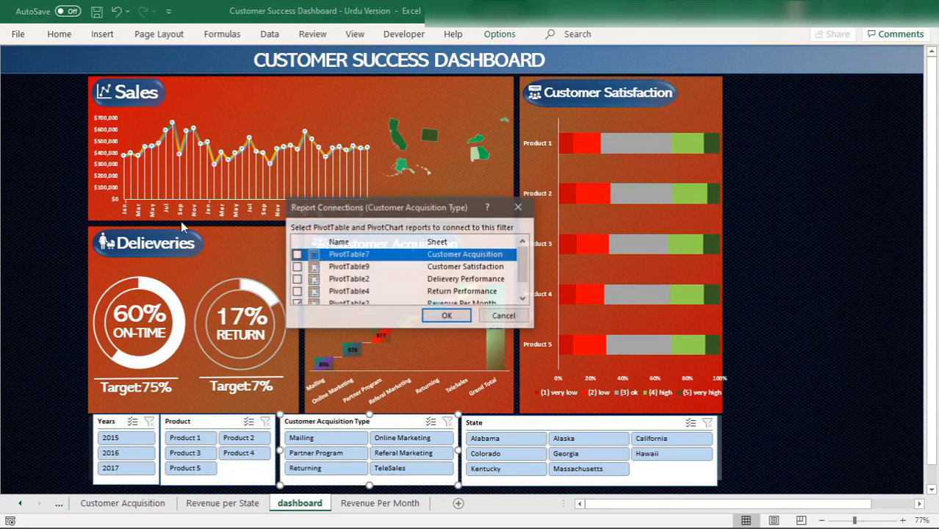
pyautogui.click(297, 254)
pyautogui.click(296, 267)
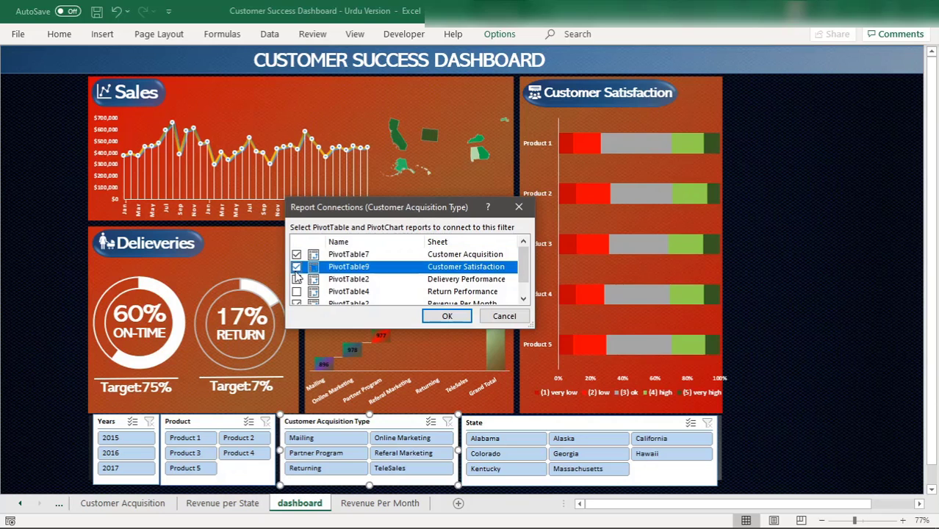
pyautogui.click(296, 279)
pyautogui.click(296, 292)
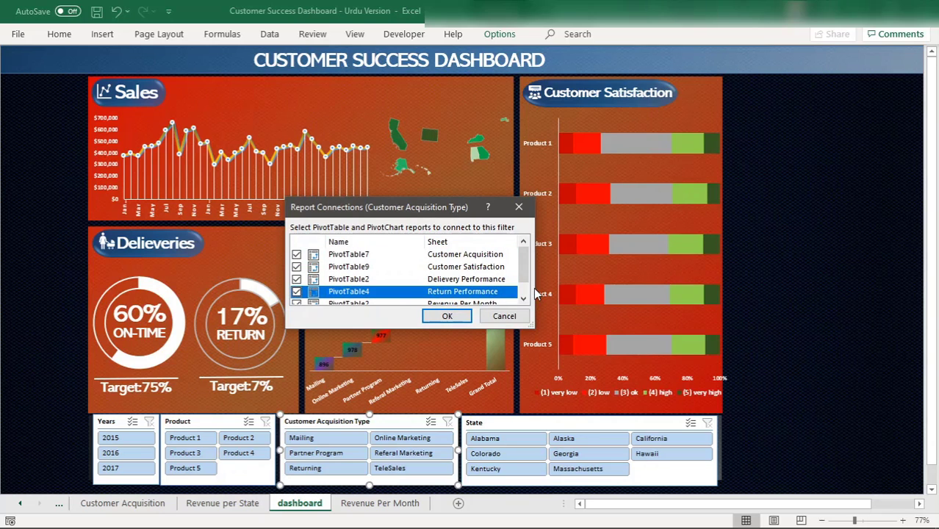
pyautogui.scroll(-1, 525, 294)
pyautogui.click(296, 298)
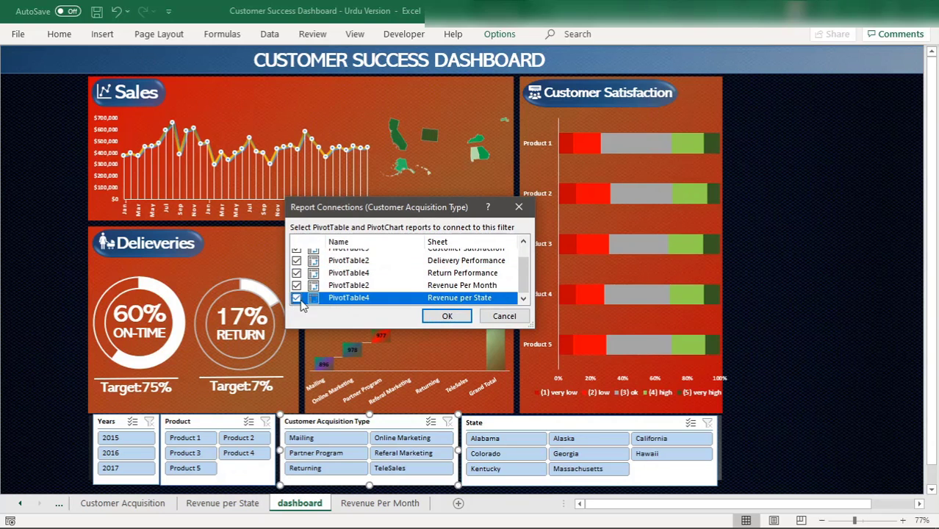
pyautogui.click(453, 316)
# Connect the State slicer to the pivot tables on all six listed sheets, keeping Revenue Per Month connected, and save the workbook.
pyautogui.click(526, 417)
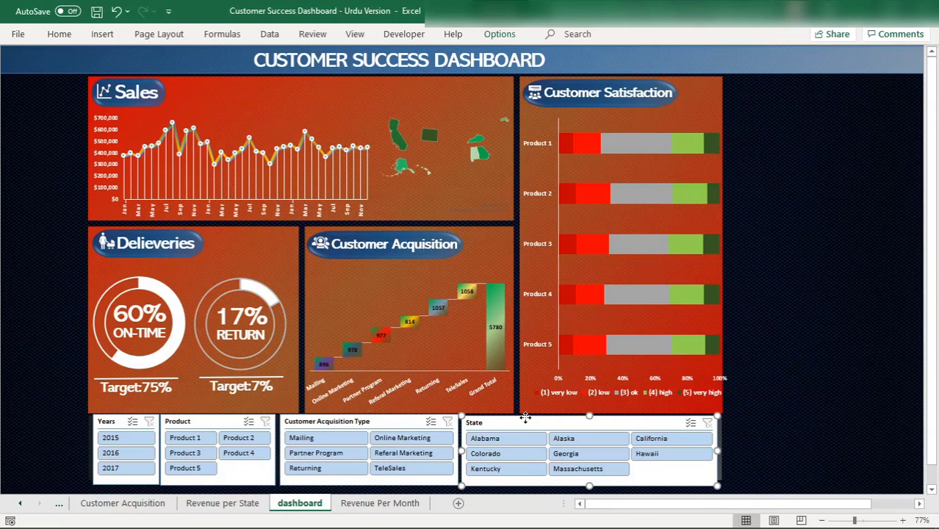
pyautogui.rightClick(526, 417)
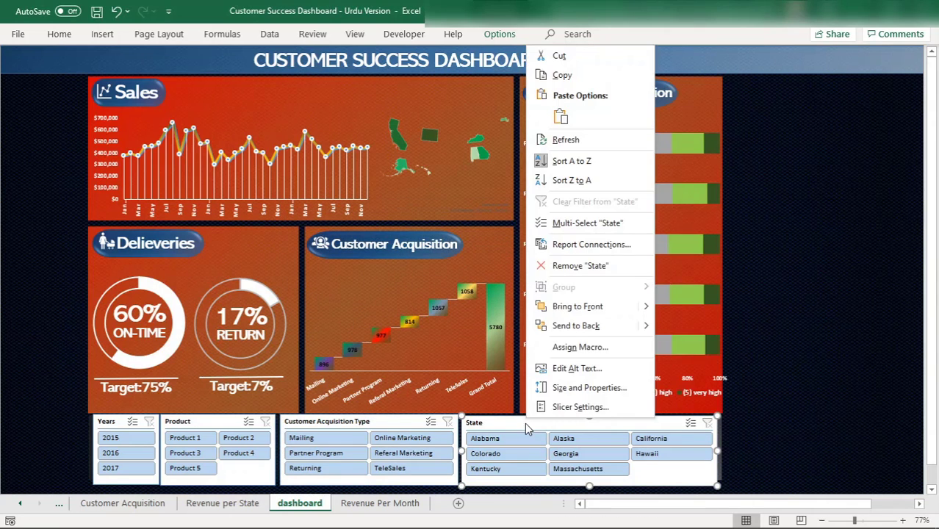
pyautogui.click(590, 246)
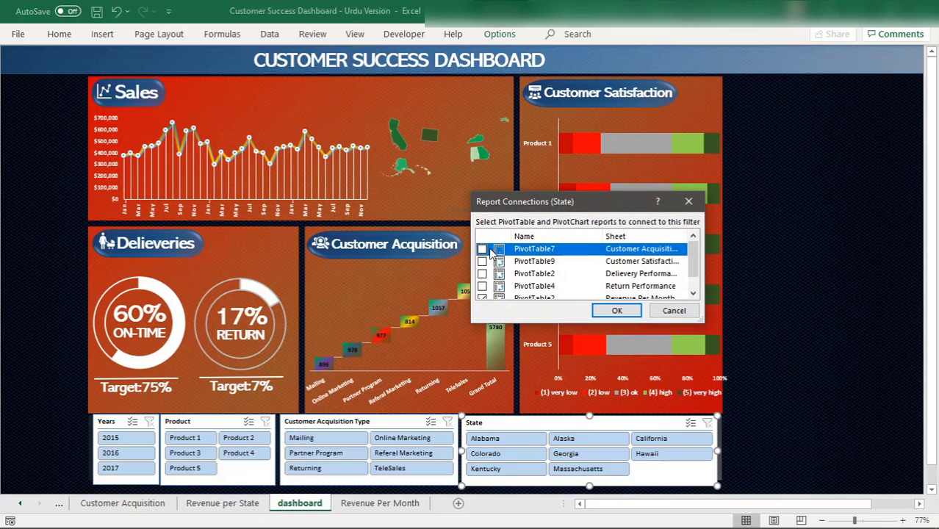
pyautogui.click(483, 261)
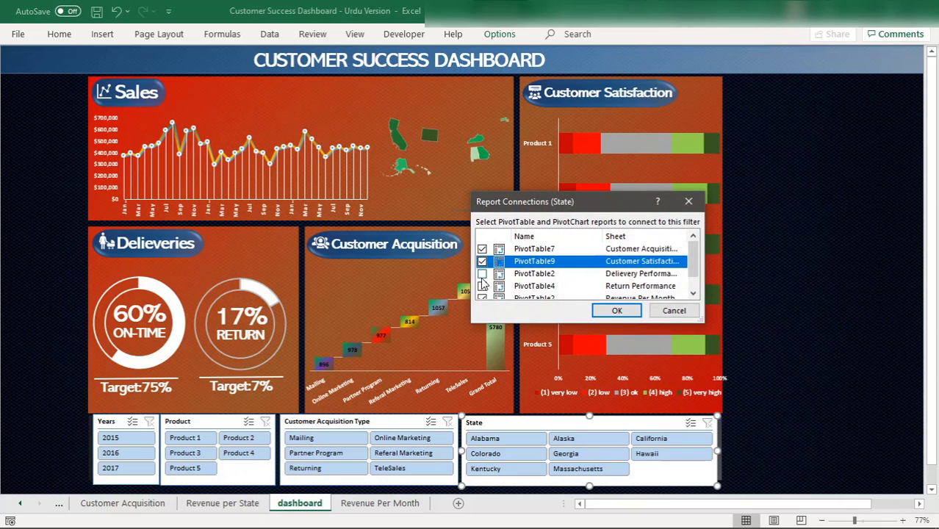
pyautogui.click(482, 273)
pyautogui.click(482, 287)
pyautogui.click(482, 296)
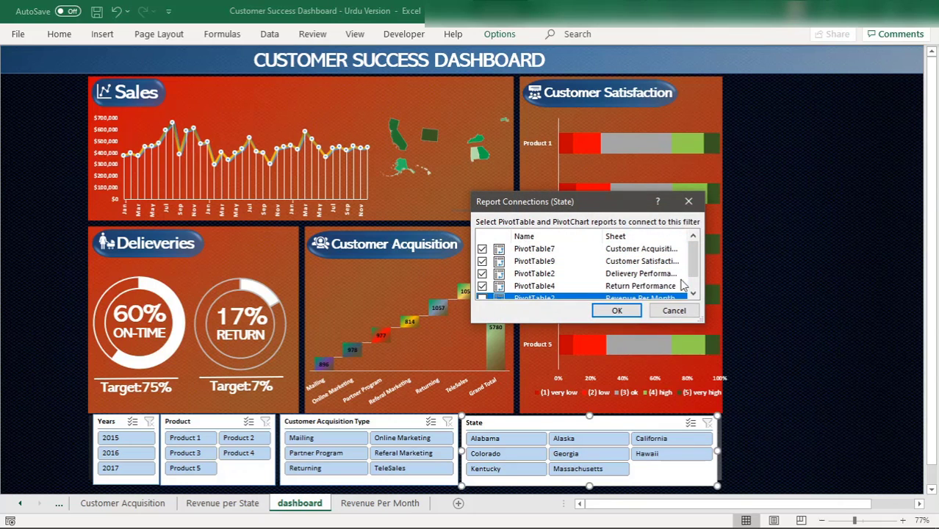
pyautogui.click(696, 280)
pyautogui.click(483, 280)
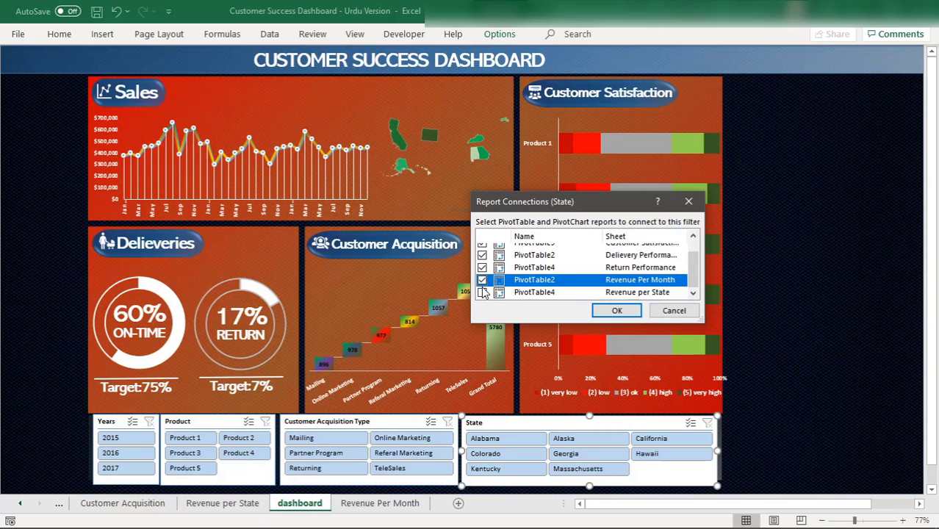
pyautogui.click(483, 293)
pyautogui.click(482, 292)
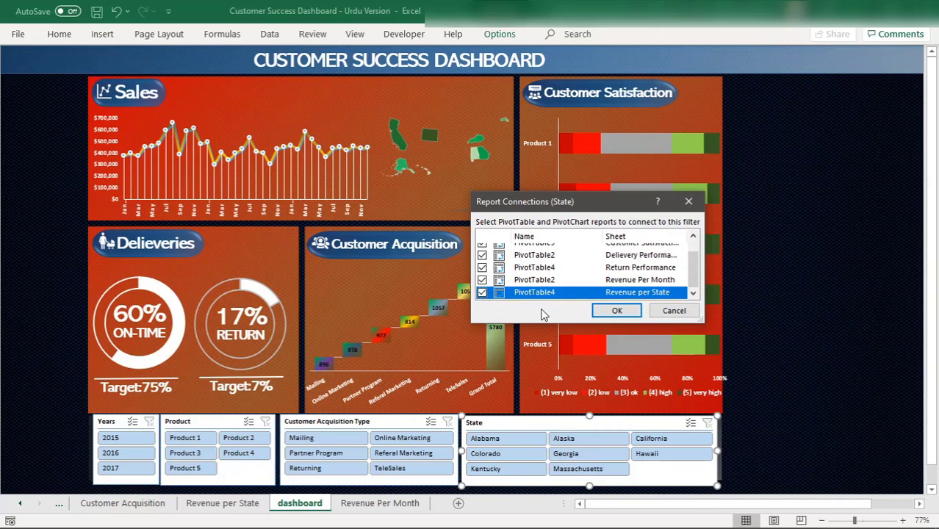
pyautogui.click(618, 310)
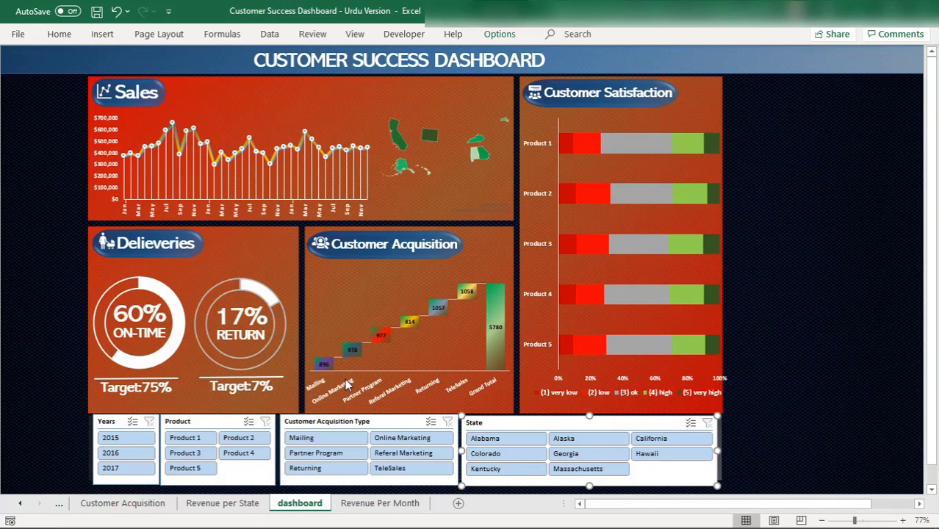
pyautogui.hotkey('ctrl', 's')
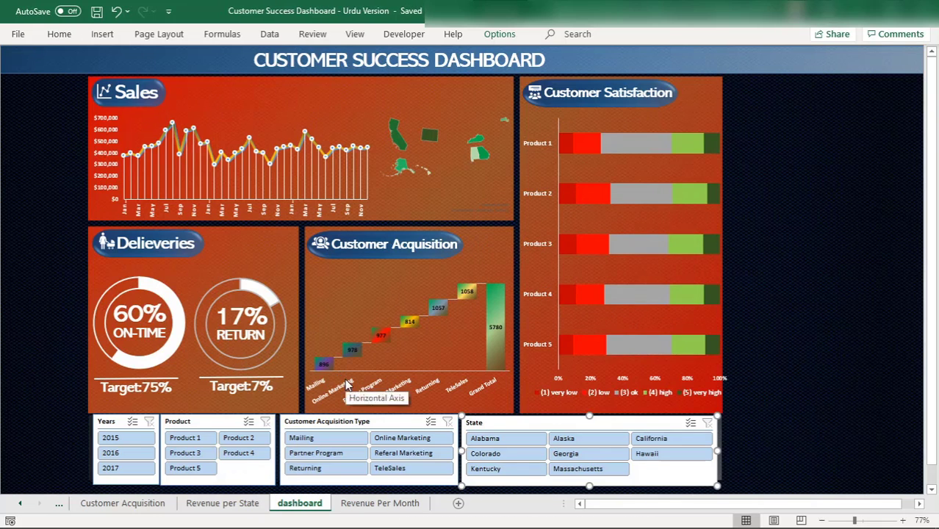
# Test the slicers together by filtering the dashboard to 2015, Product 2, Online Marketing and Alaska.
pyautogui.click(129, 438)
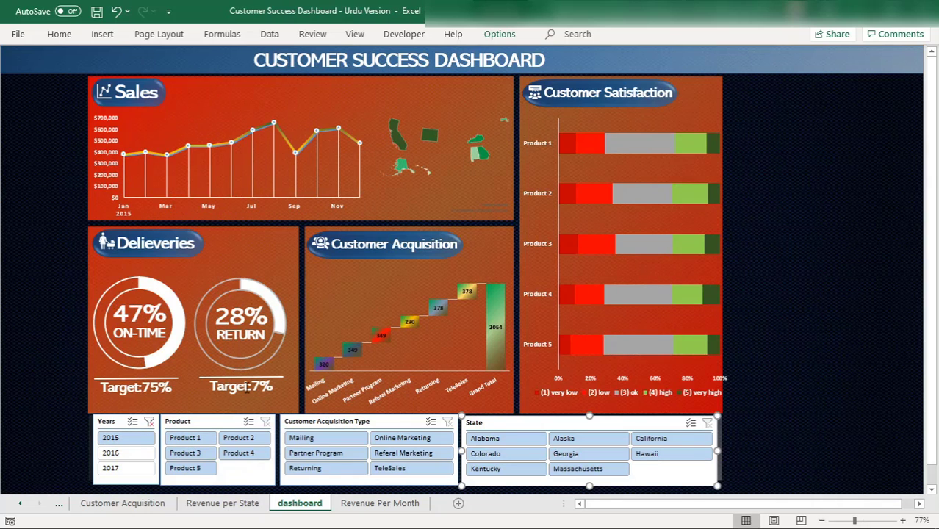
pyautogui.click(241, 439)
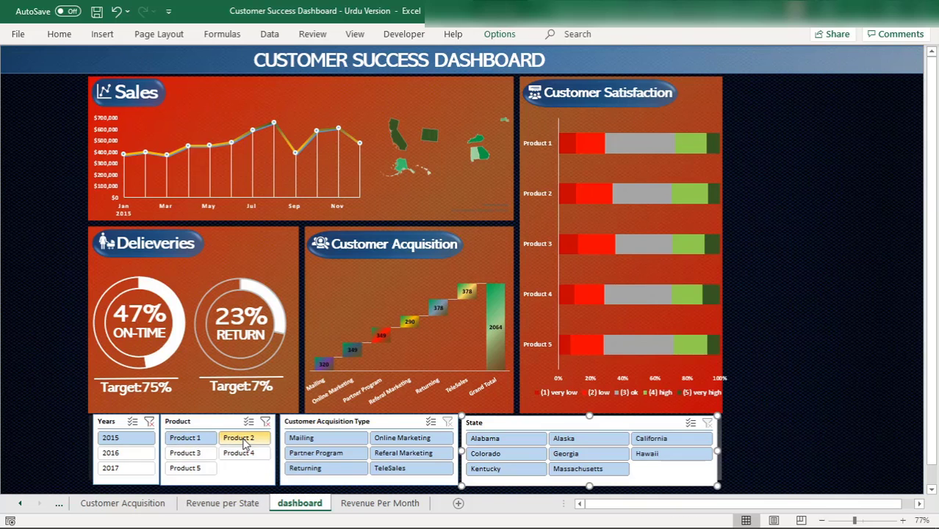
pyautogui.click(241, 440)
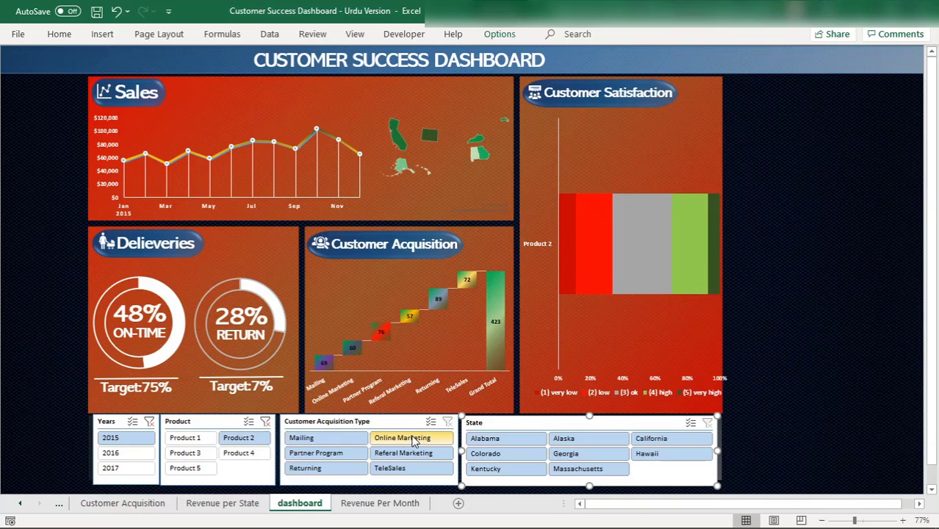
pyautogui.click(383, 439)
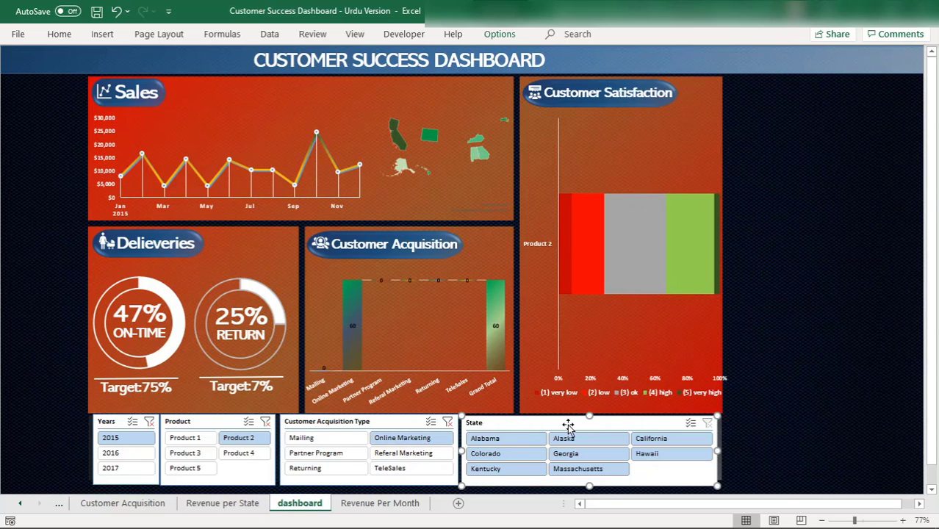
pyautogui.click(591, 438)
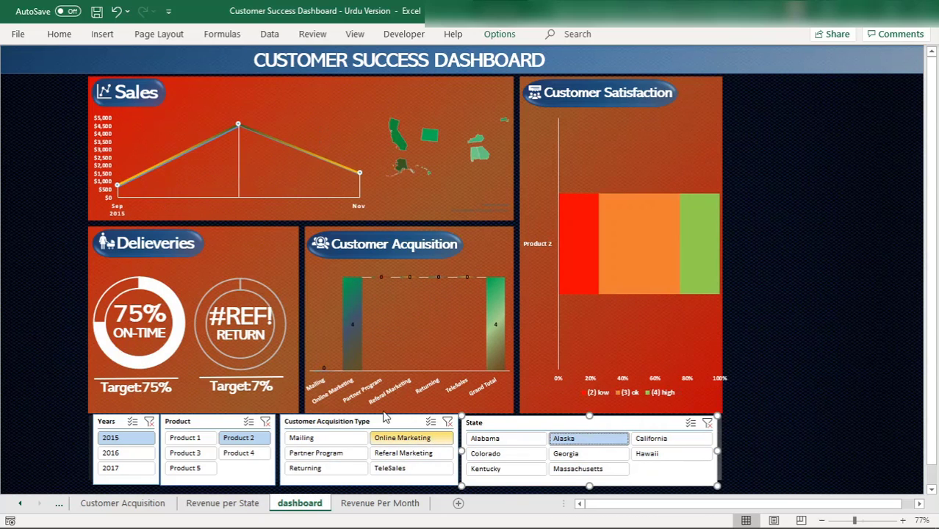
# Test multi-selection in two slicers by adding 2016 to the Years filter and choosing Product 1, Product 2 and Product 5.
pyautogui.click(132, 422)
pyautogui.click(114, 453)
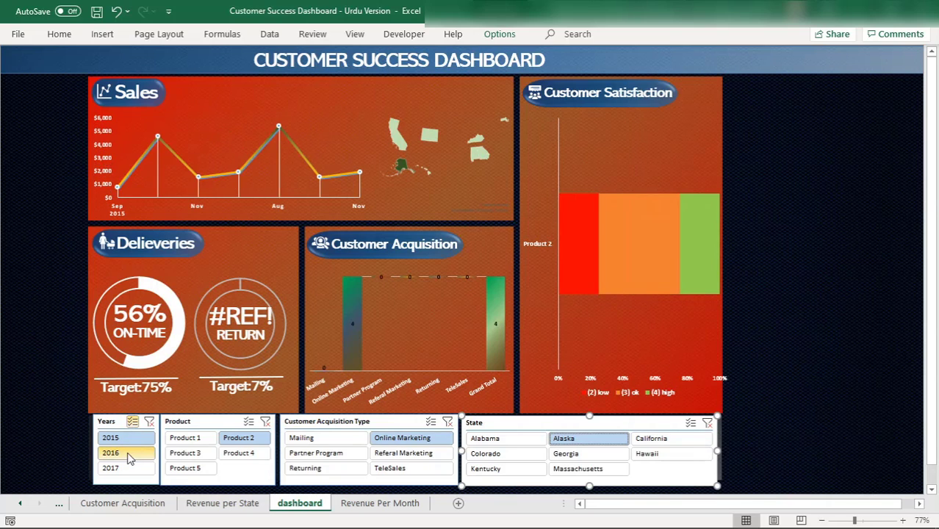
pyautogui.click(193, 439)
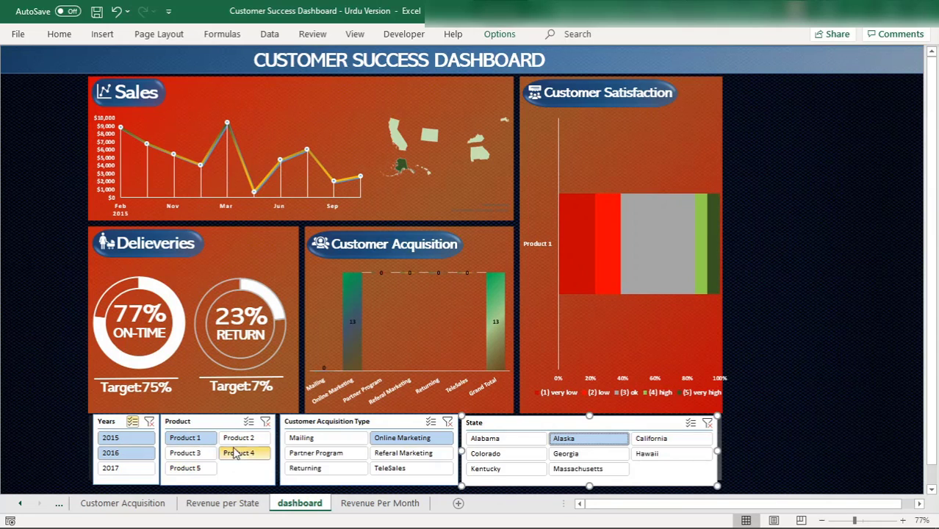
pyautogui.click(249, 421)
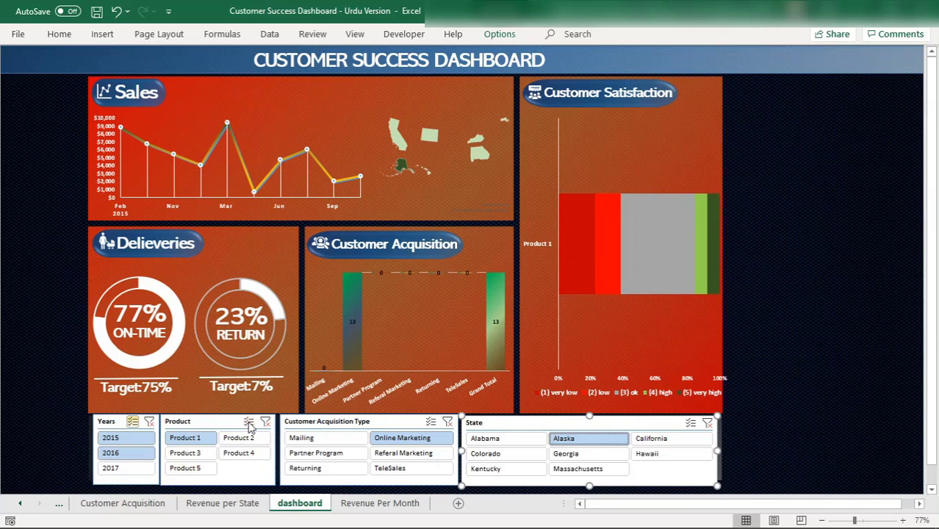
pyautogui.click(231, 439)
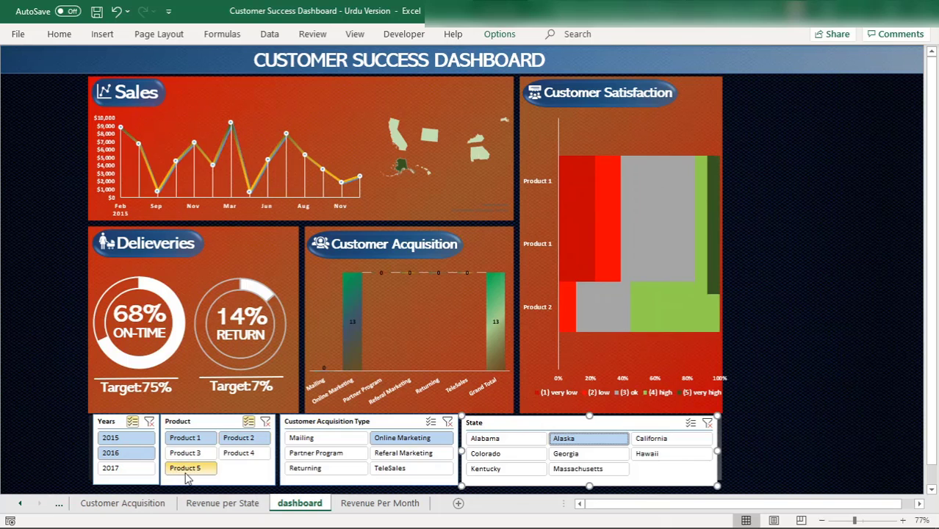
pyautogui.click(186, 471)
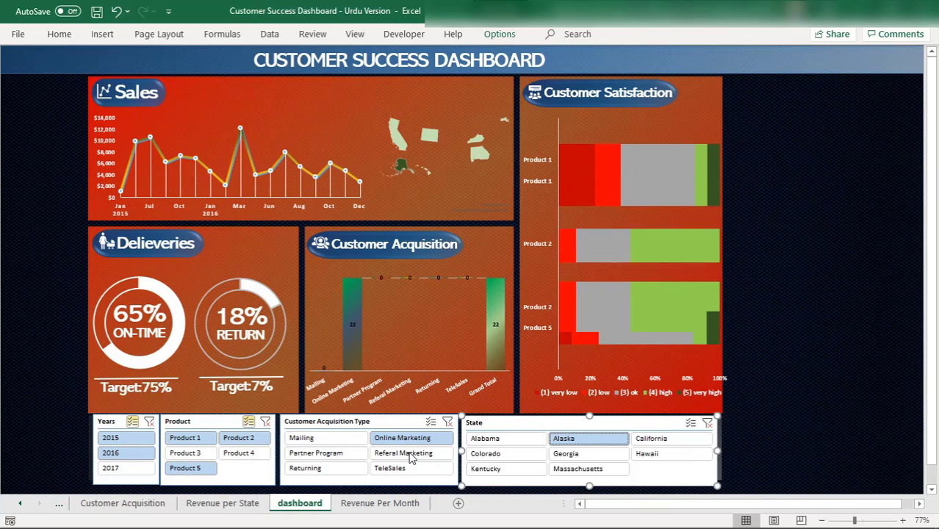
# Filter the acquisition types to Referal Marketing and Returning, and try Colorado and California in turn as the state.
pyautogui.click(411, 456)
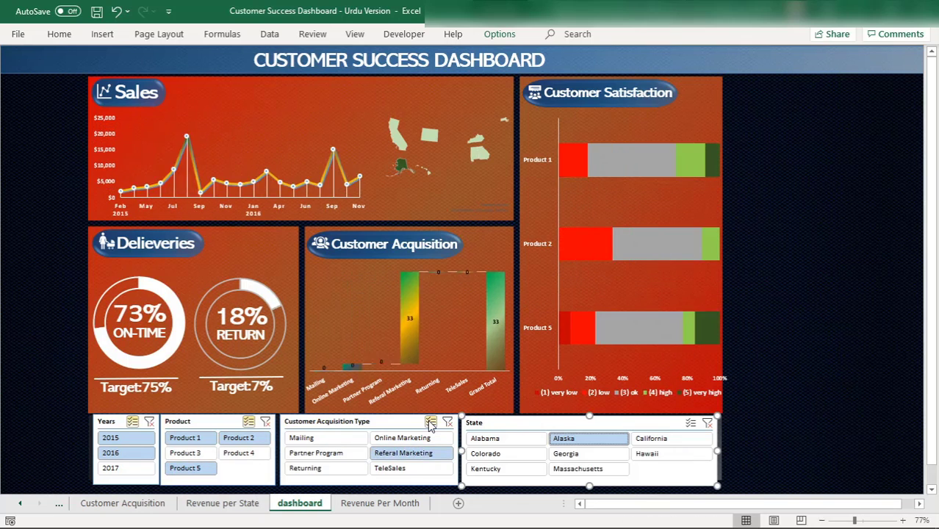
pyautogui.click(431, 423)
pyautogui.click(337, 468)
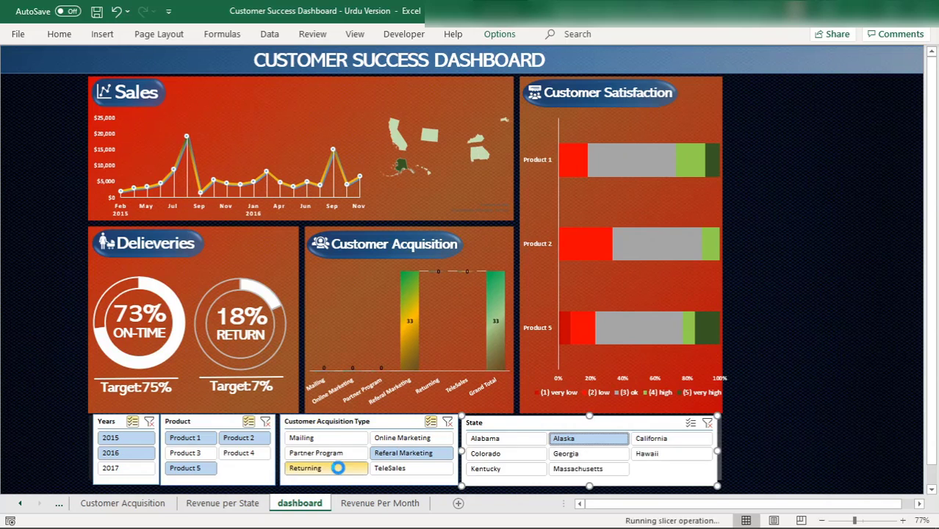
pyautogui.click(506, 453)
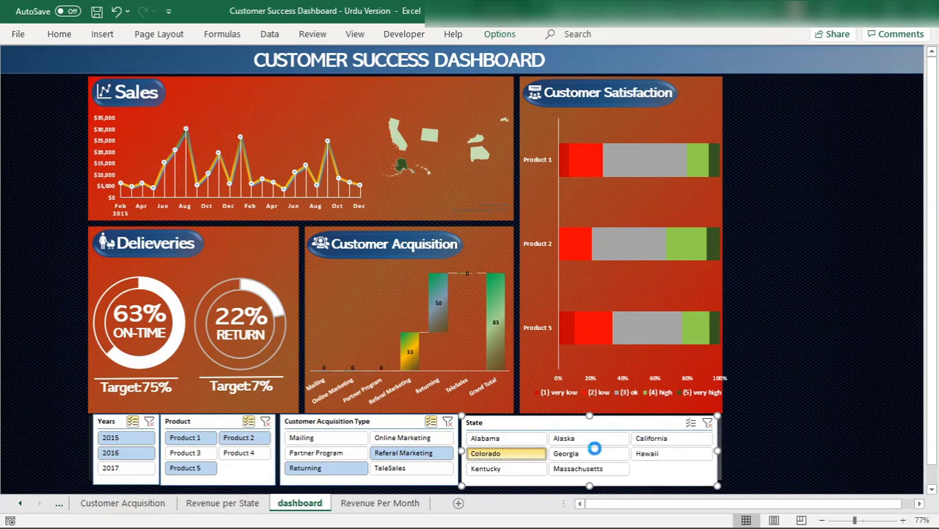
pyautogui.click(648, 441)
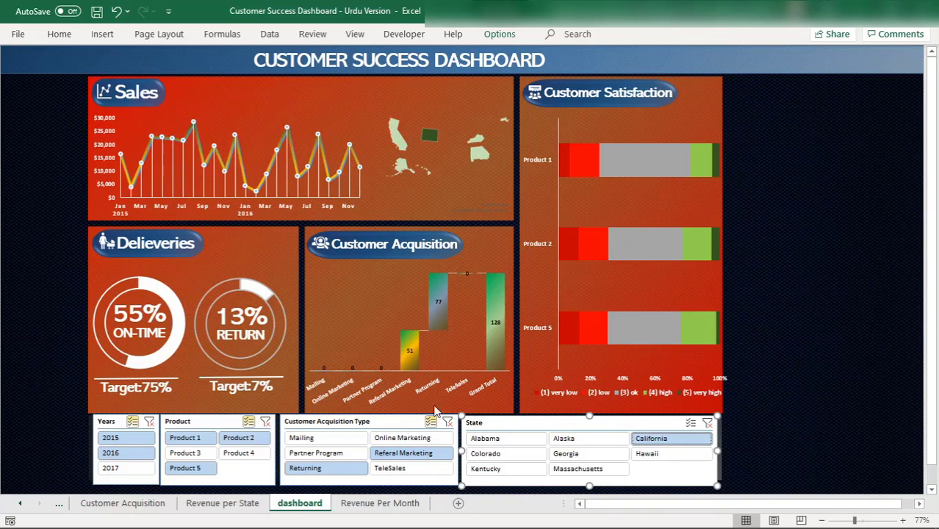
# Clear the filters of the Customer Acquisition Type, Product, Years and State slicers.
pyautogui.click(446, 424)
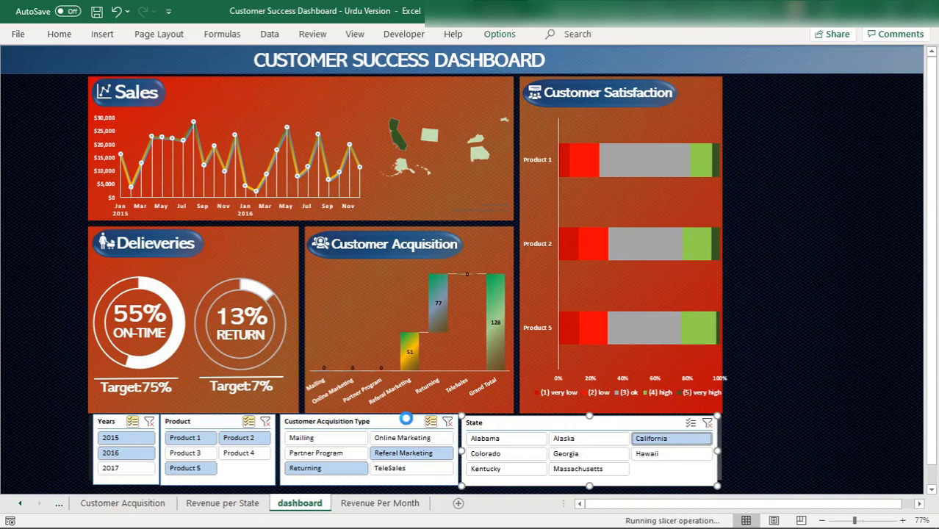
pyautogui.click(266, 424)
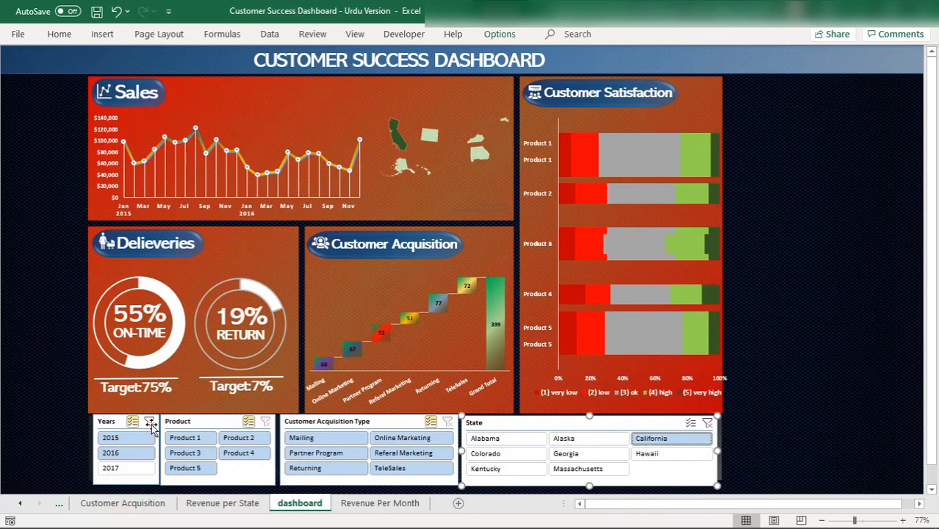
pyautogui.click(149, 423)
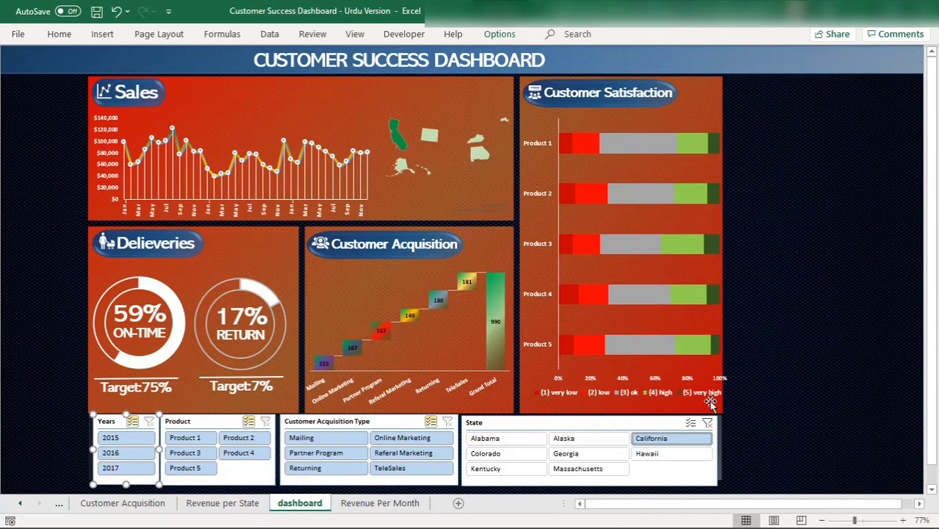
pyautogui.click(707, 424)
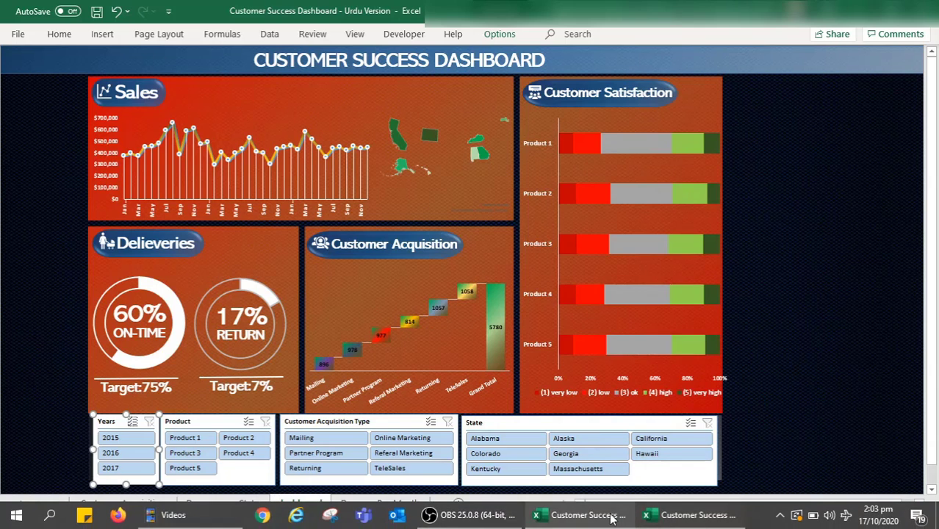
# Compare the dashboard with the other Customer Success Dashboard workbook, then test the Years slicer on 2016 and clear its filter.
pyautogui.click(612, 518)
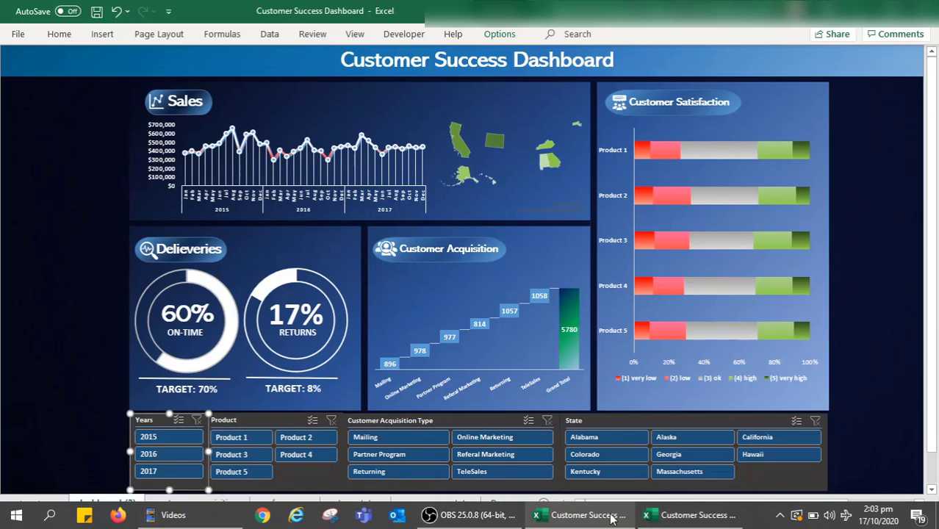
pyautogui.click(611, 518)
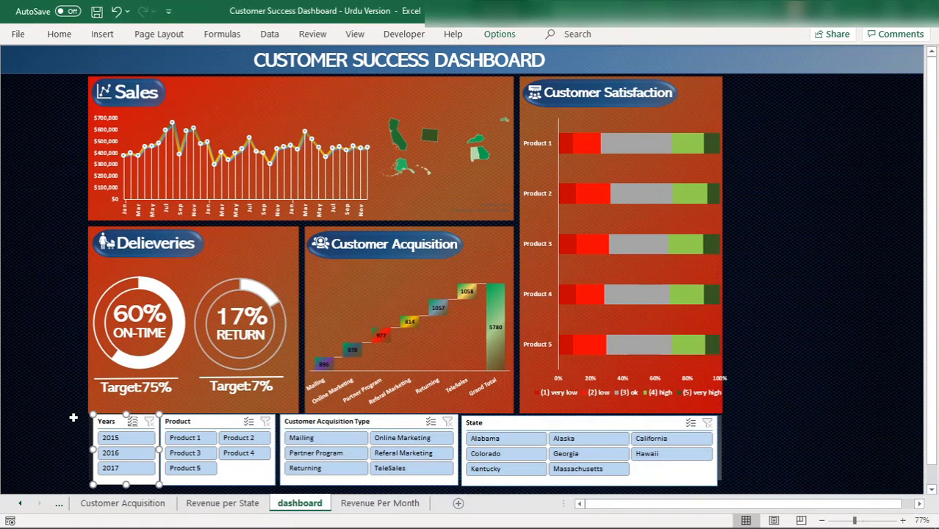
pyautogui.click(123, 453)
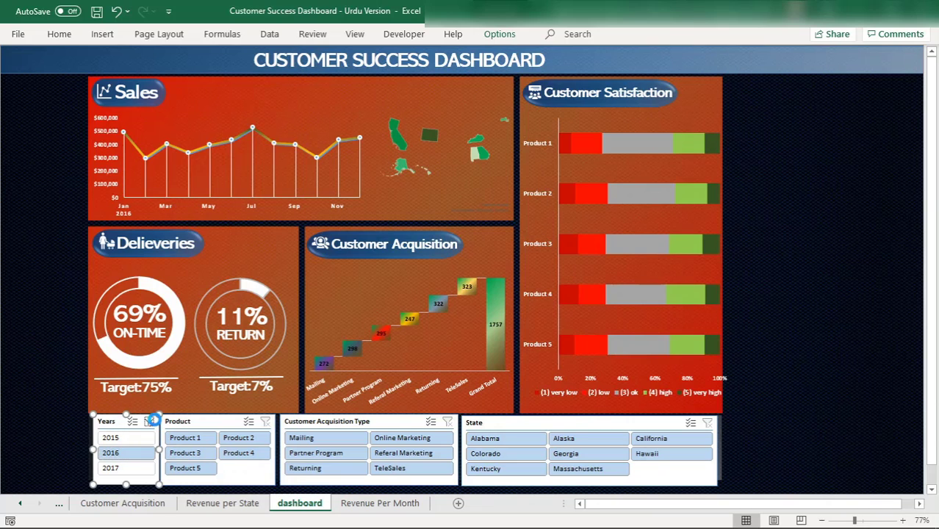
pyautogui.click(150, 421)
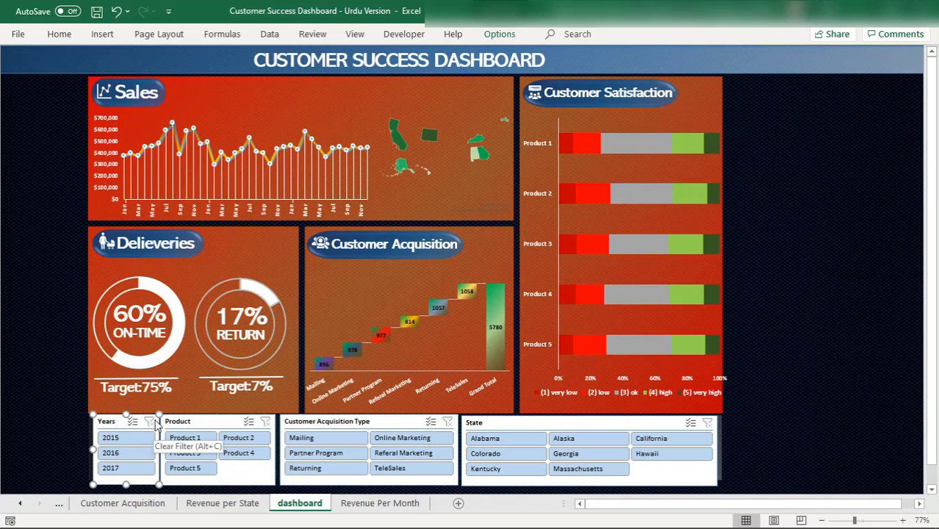